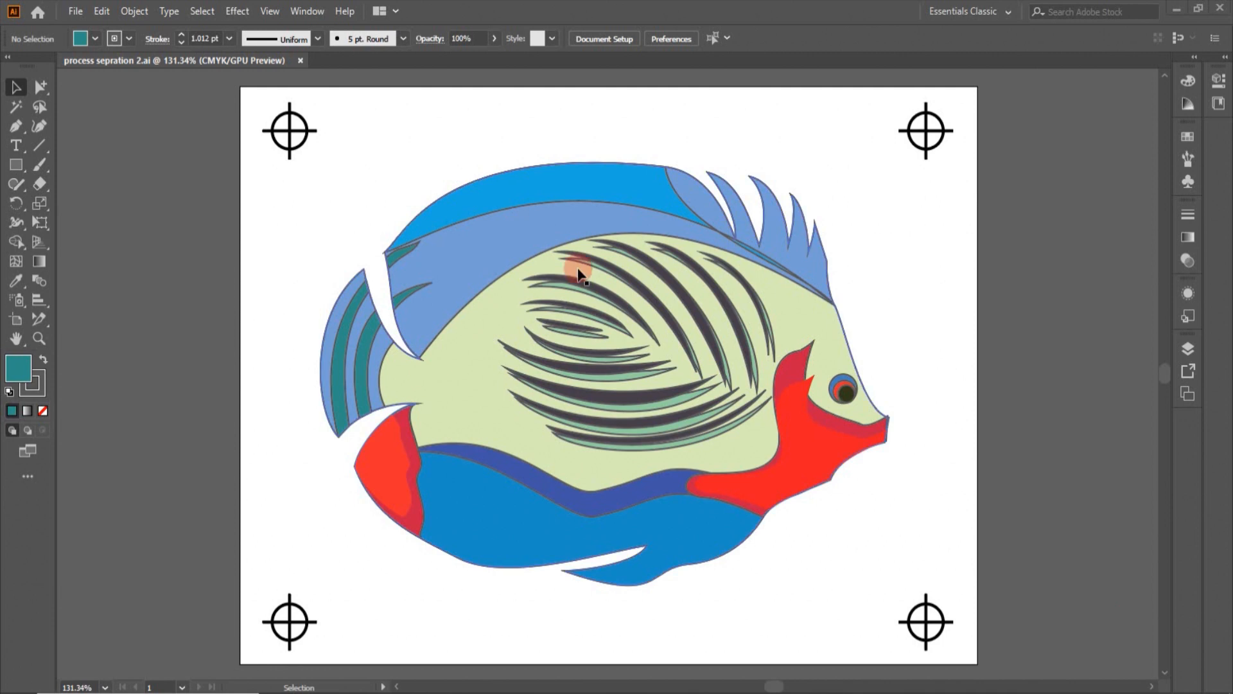
Create a new 8 x 6 in landscape CMYK document with five artboards from the recent custom preset.
drag(83, 11, 96, 25)
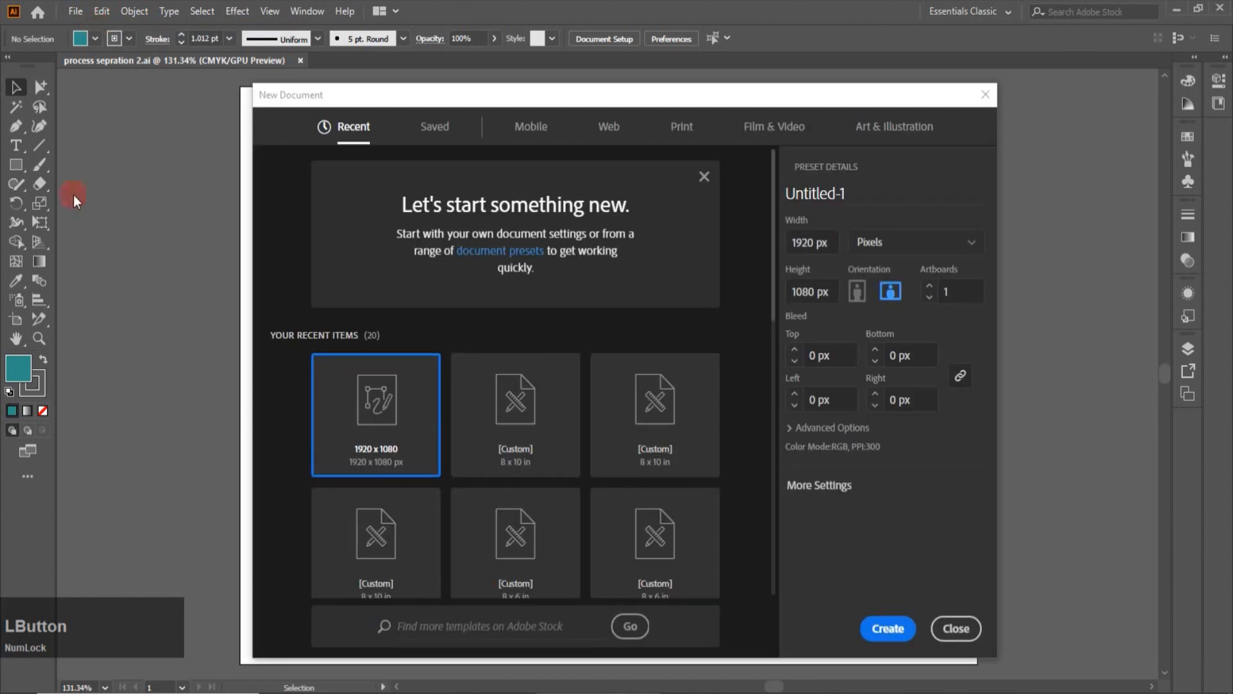
click(514, 553)
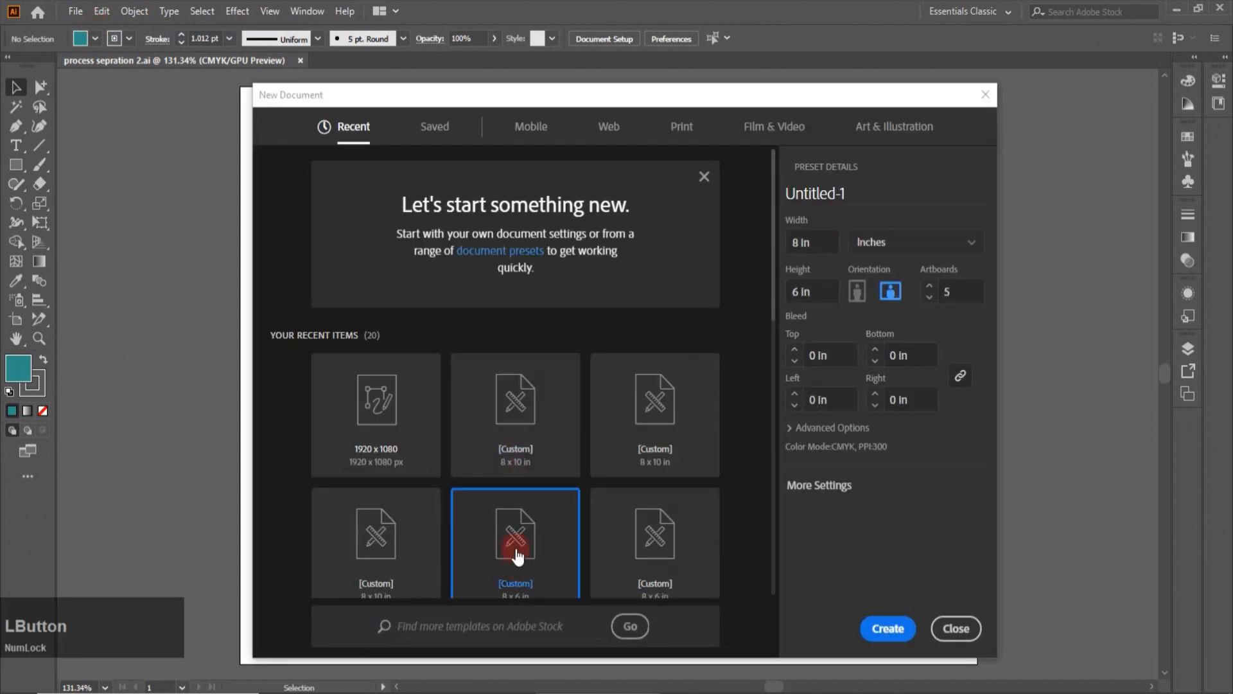
click(930, 297)
click(929, 297)
click(930, 297)
click(930, 296)
click(928, 285)
click(928, 286)
click(928, 285)
click(896, 633)
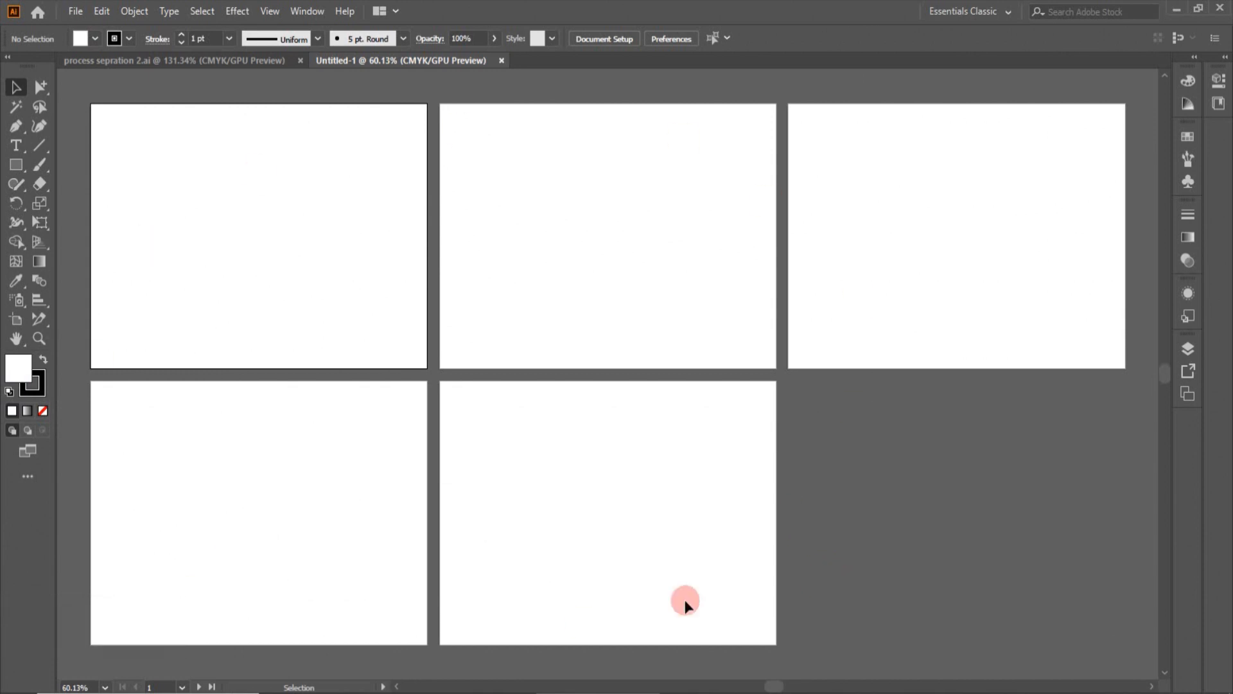
Copy the grouped fish artwork from process sepration 2.ai.
click(172, 59)
click(512, 360)
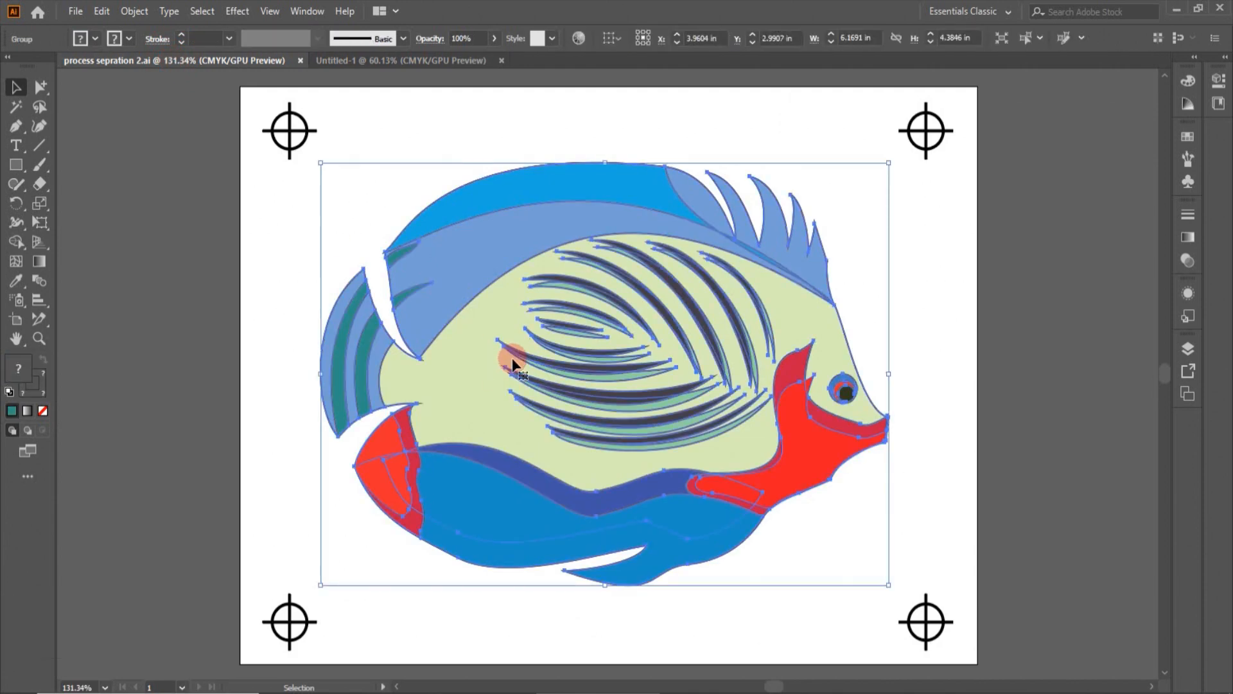
key(c)
key(c)
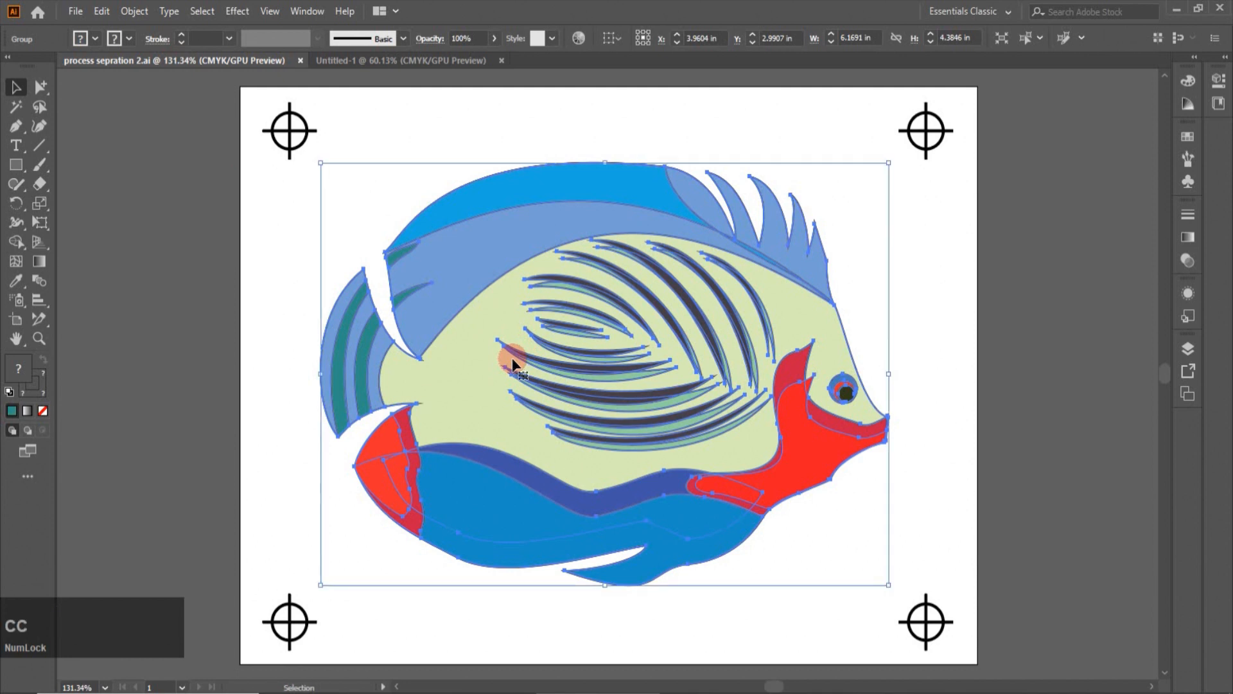
Paste the fish in place on Artboard 1 of the new five-artboard document.
click(365, 62)
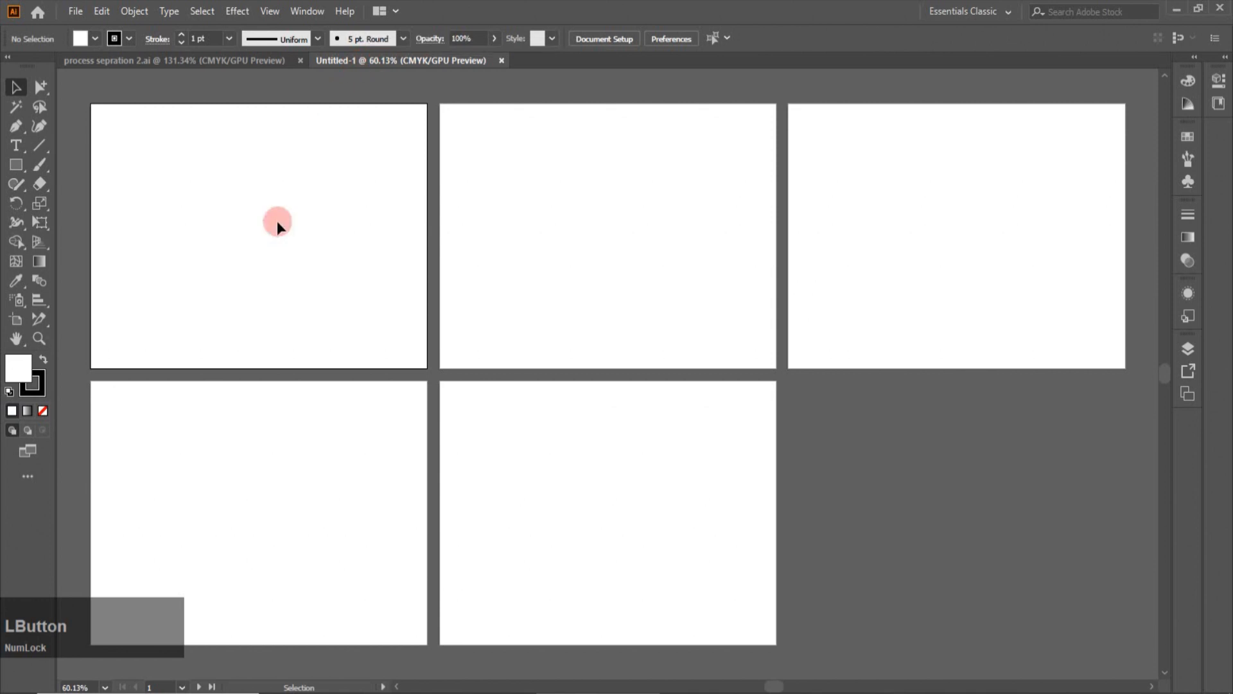
click(17, 320)
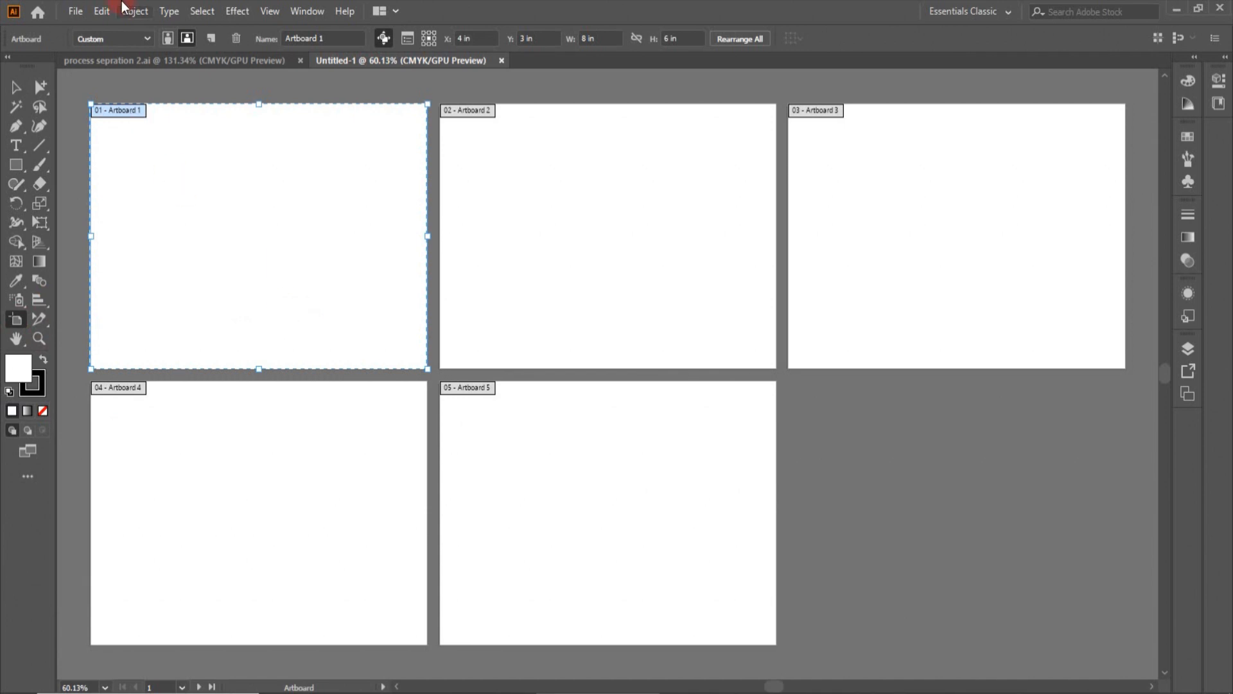
click(238, 103)
click(105, 14)
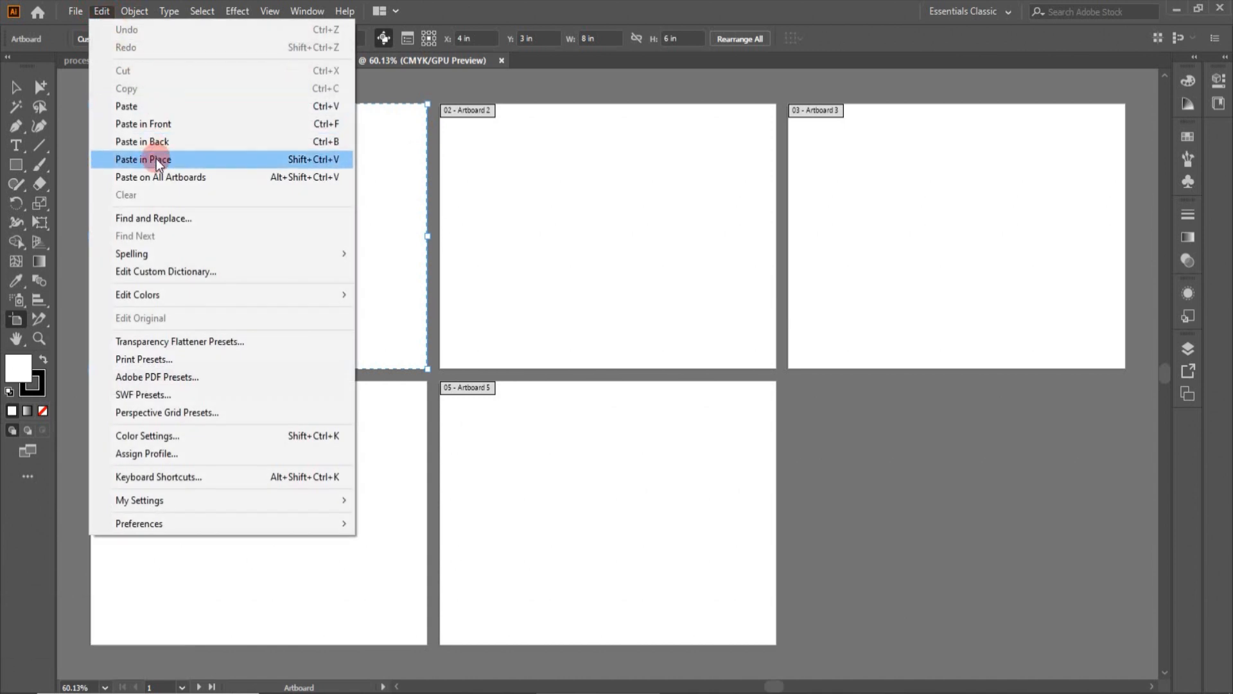
click(378, 281)
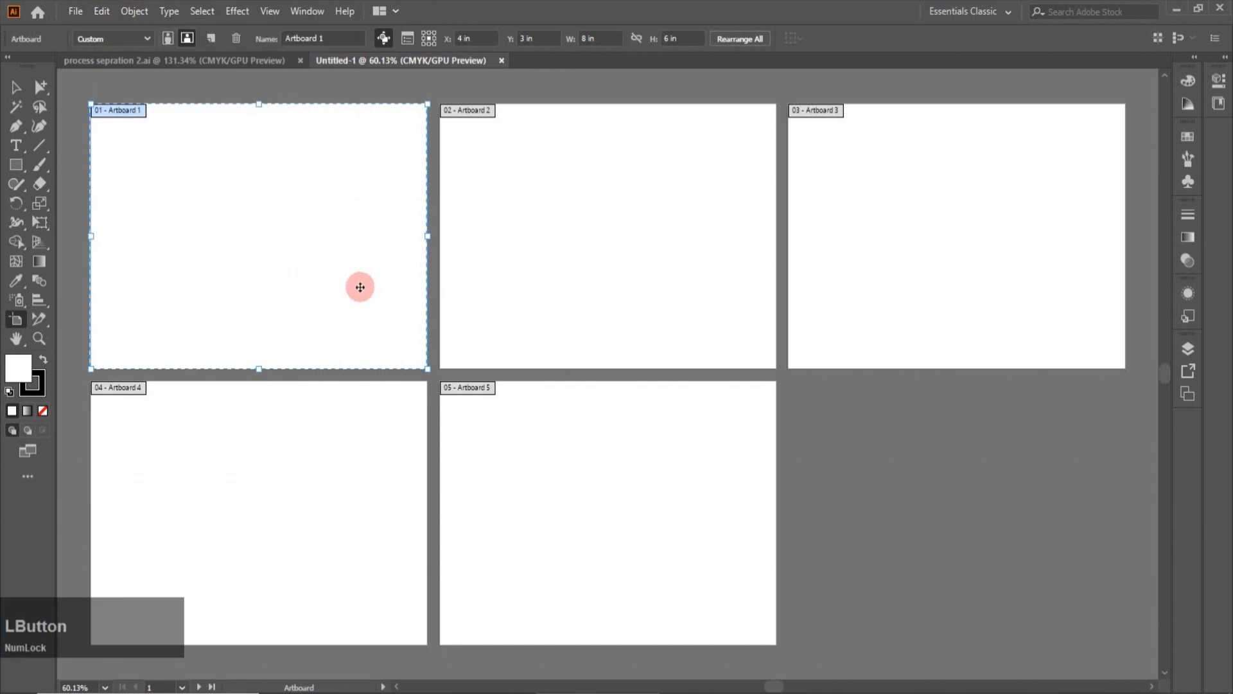
key(ctrl+shift+v)
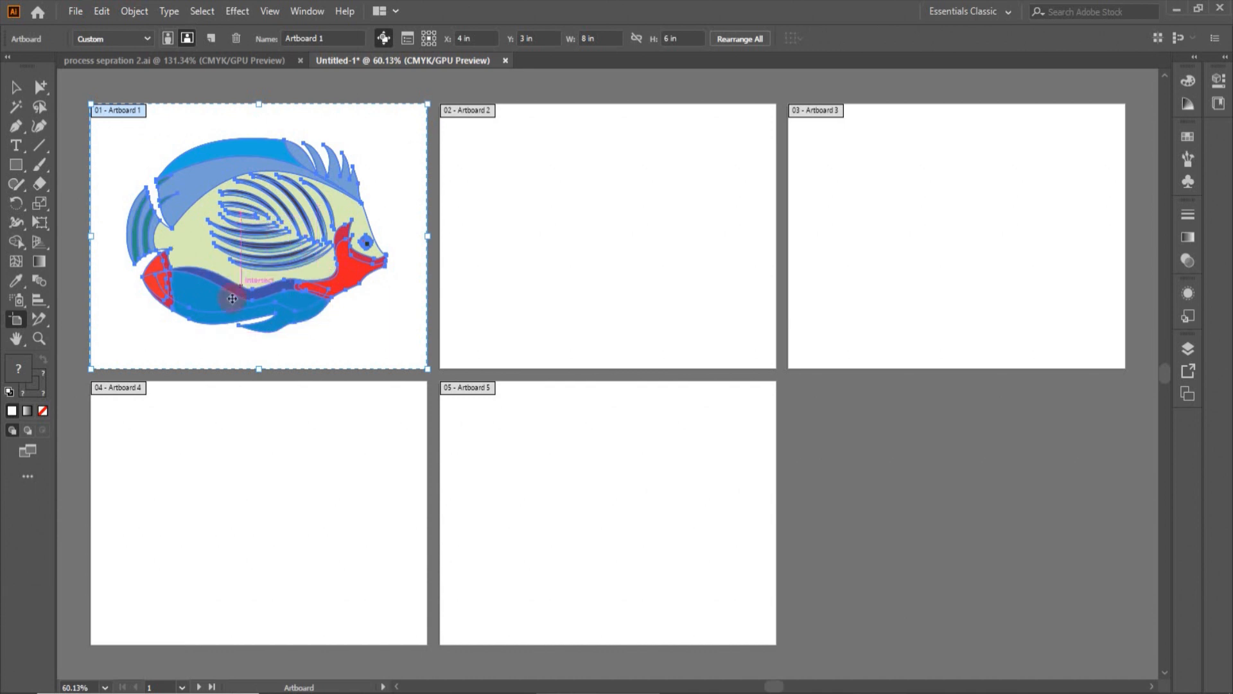
Paste the fish in front at the same position on Artboards 2, 3, 4 and 5.
click(585, 253)
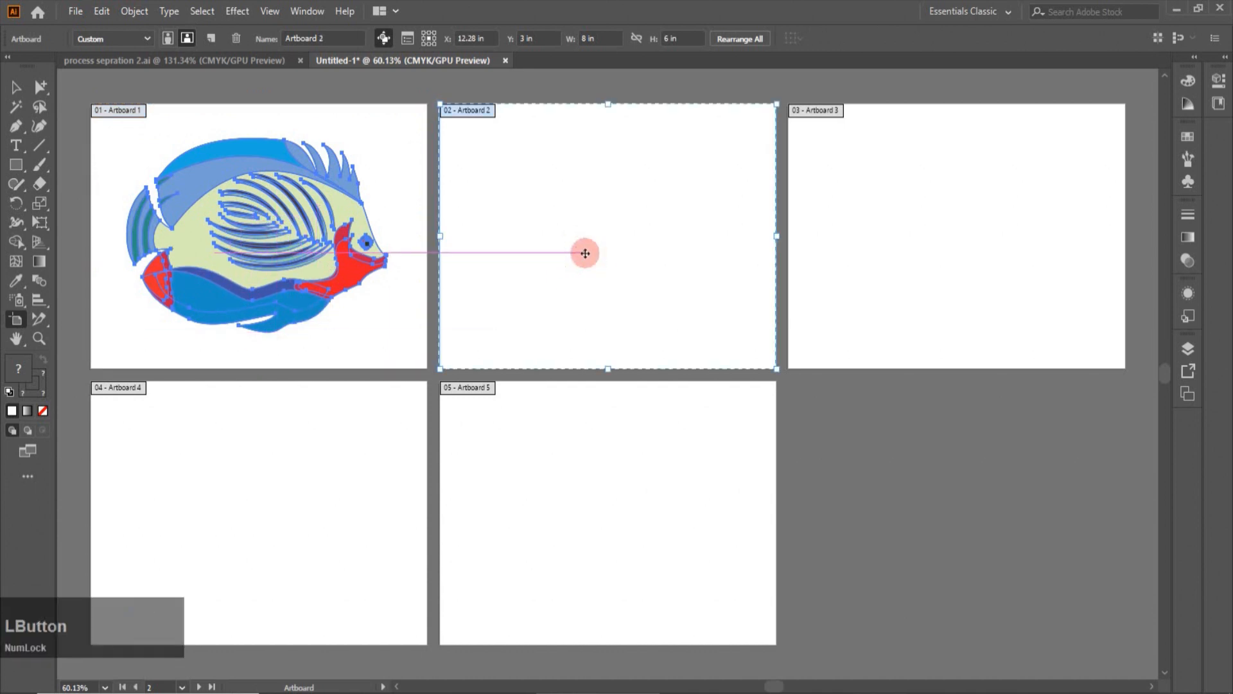
key(ctrl)
key(ctrl+f)
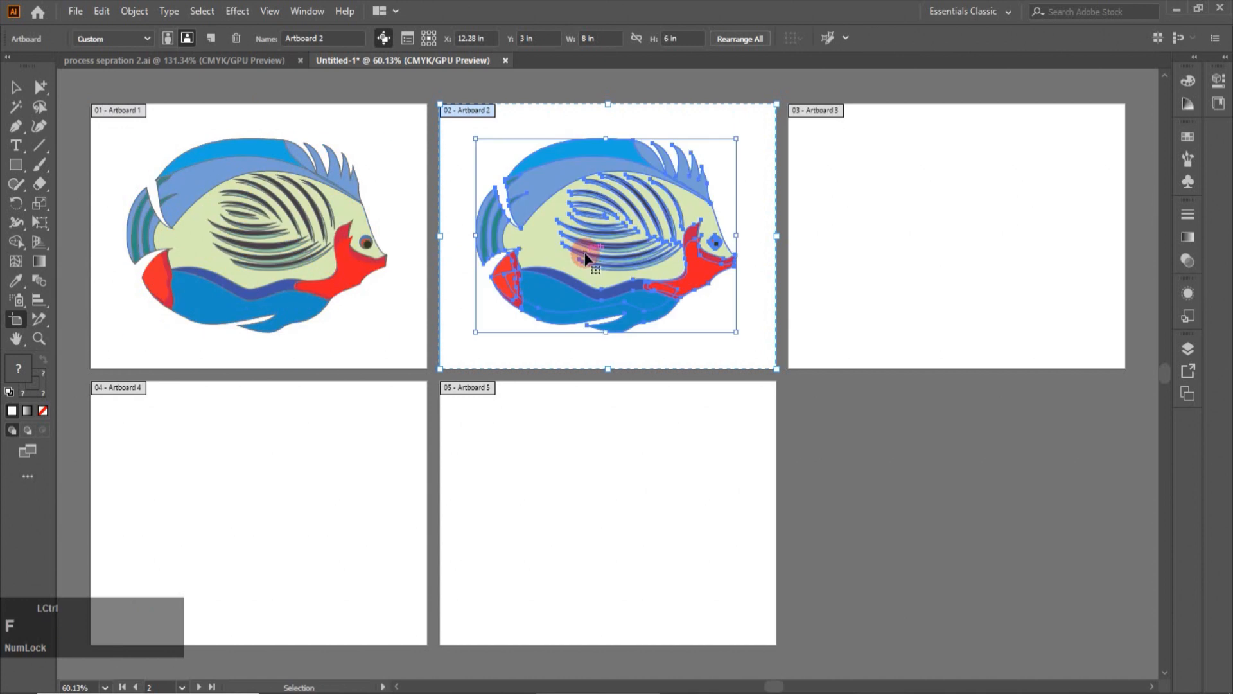
click(931, 253)
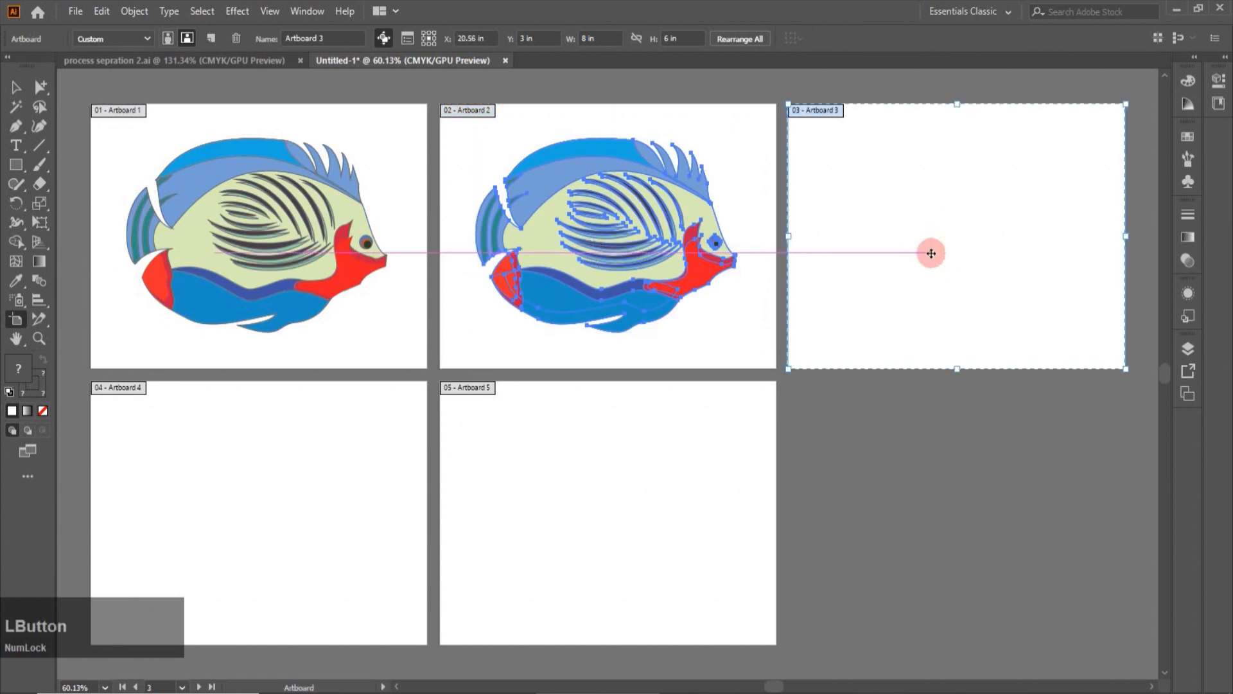
key(ctrl)
key(ctrl+f)
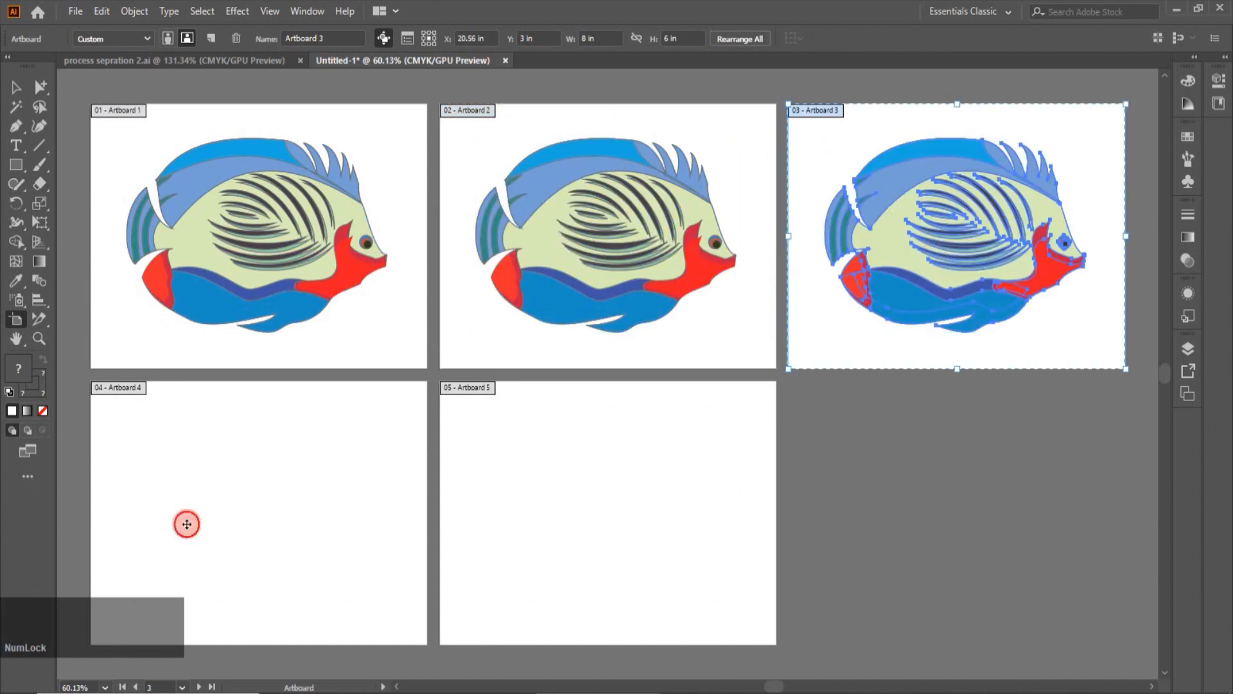
click(185, 522)
key(ctrl+f)
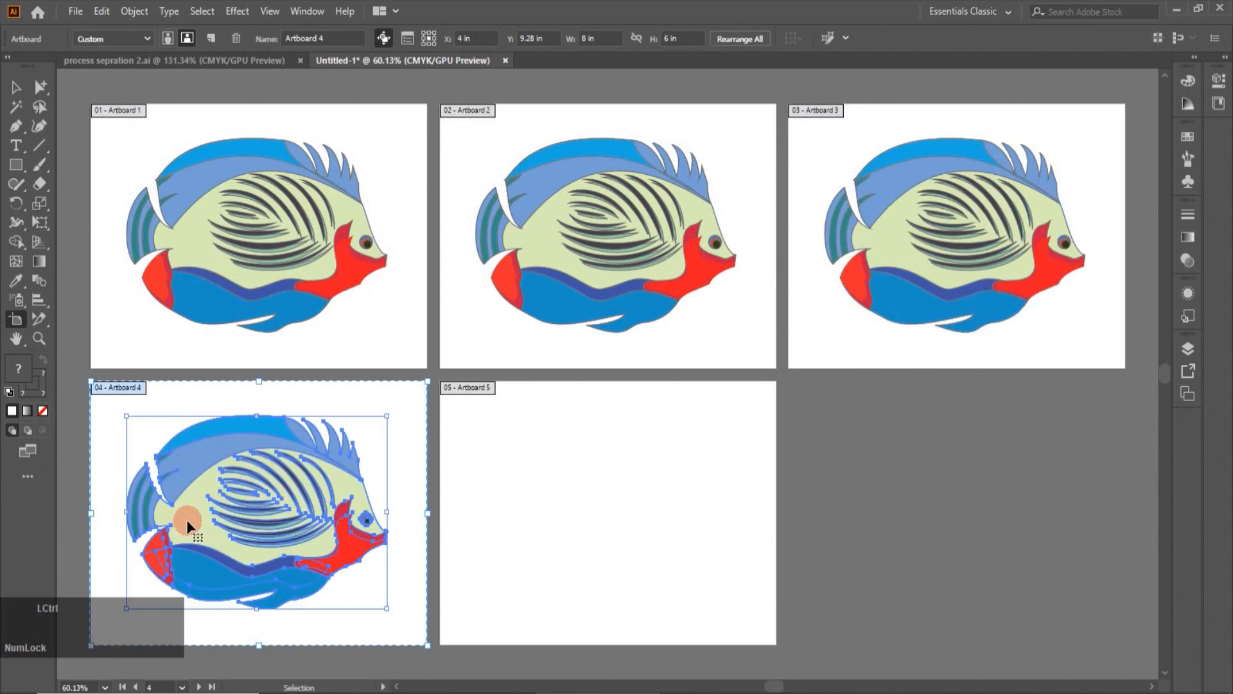
click(528, 511)
key(ctrl+f)
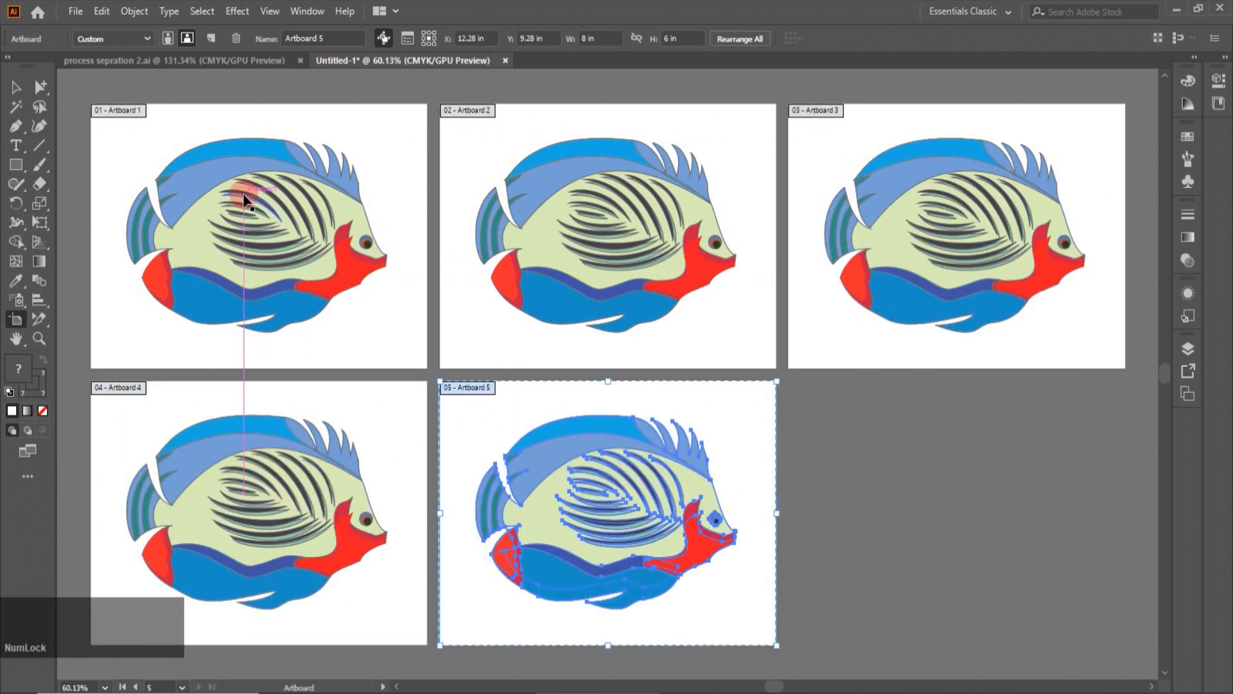
Copy the group of four corner registration marks from process sepration 2.ai.
click(189, 62)
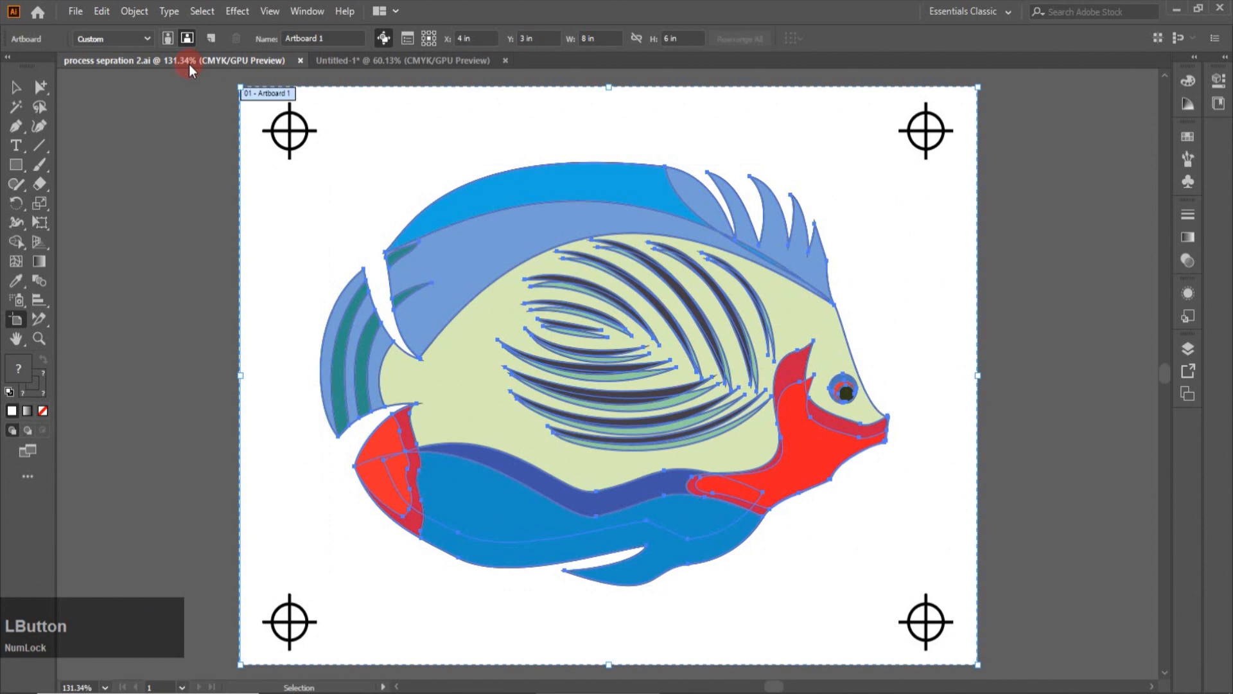
click(290, 138)
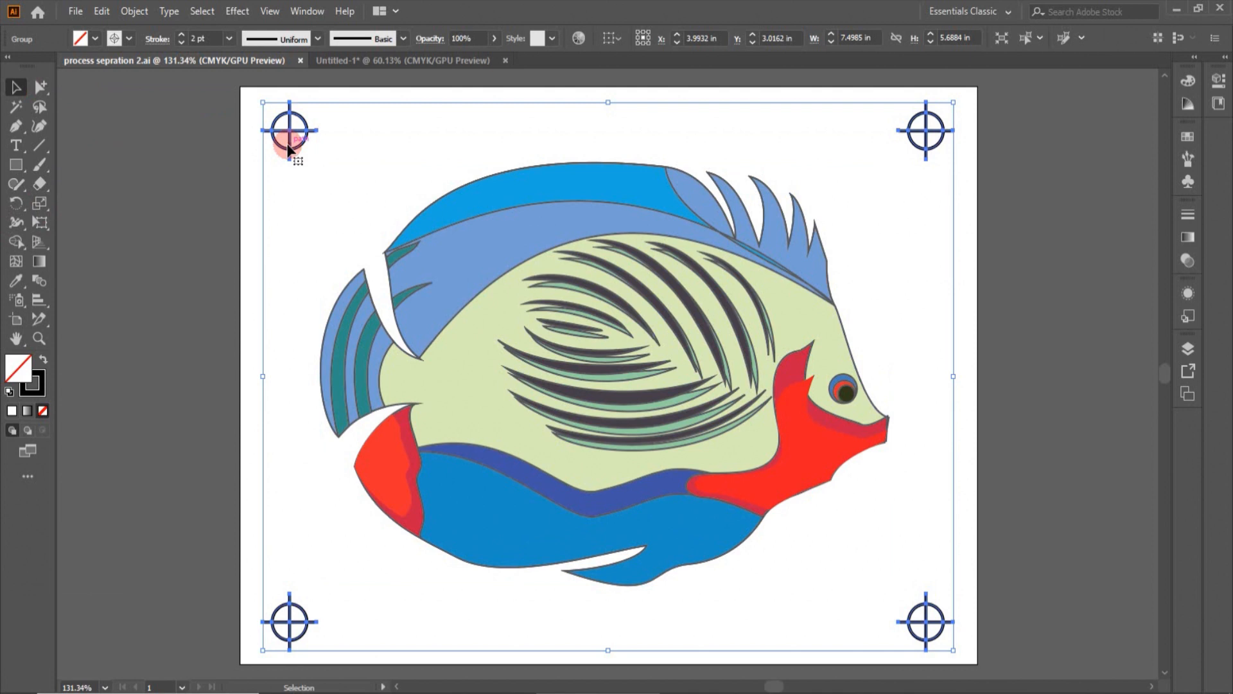
key(Num_Lock)
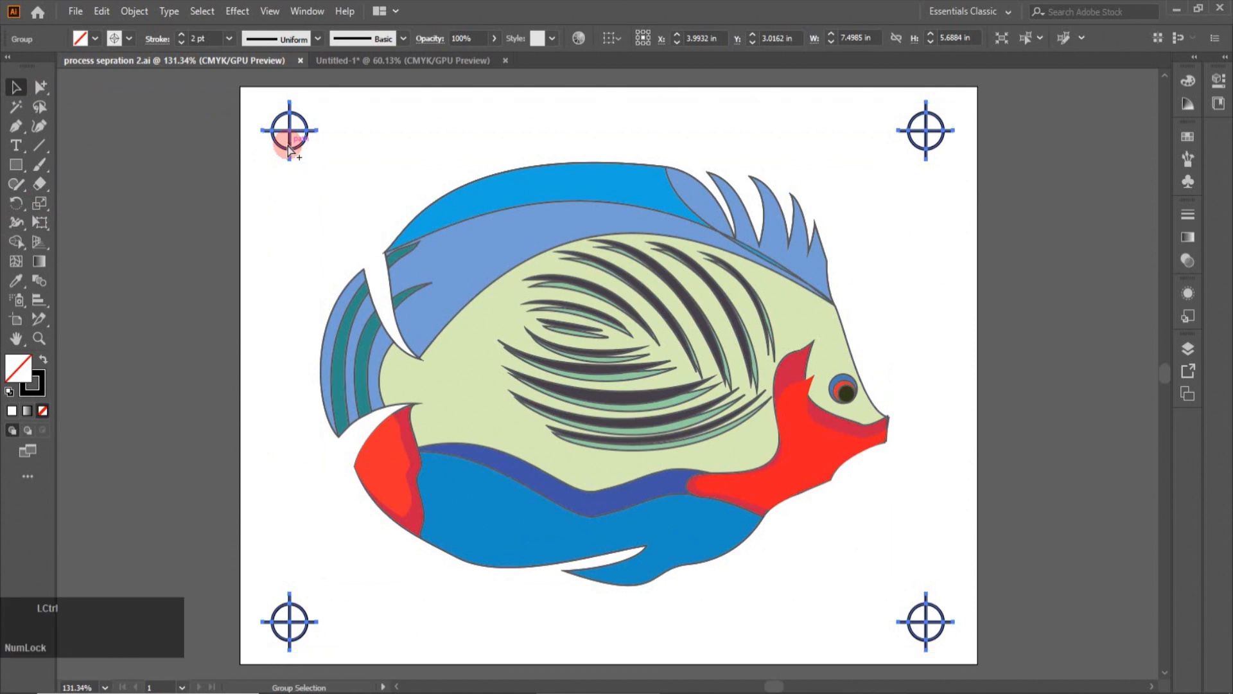
Paste the registration marks in front on Artboard 1 of the five-artboard document.
click(345, 60)
click(16, 320)
click(137, 148)
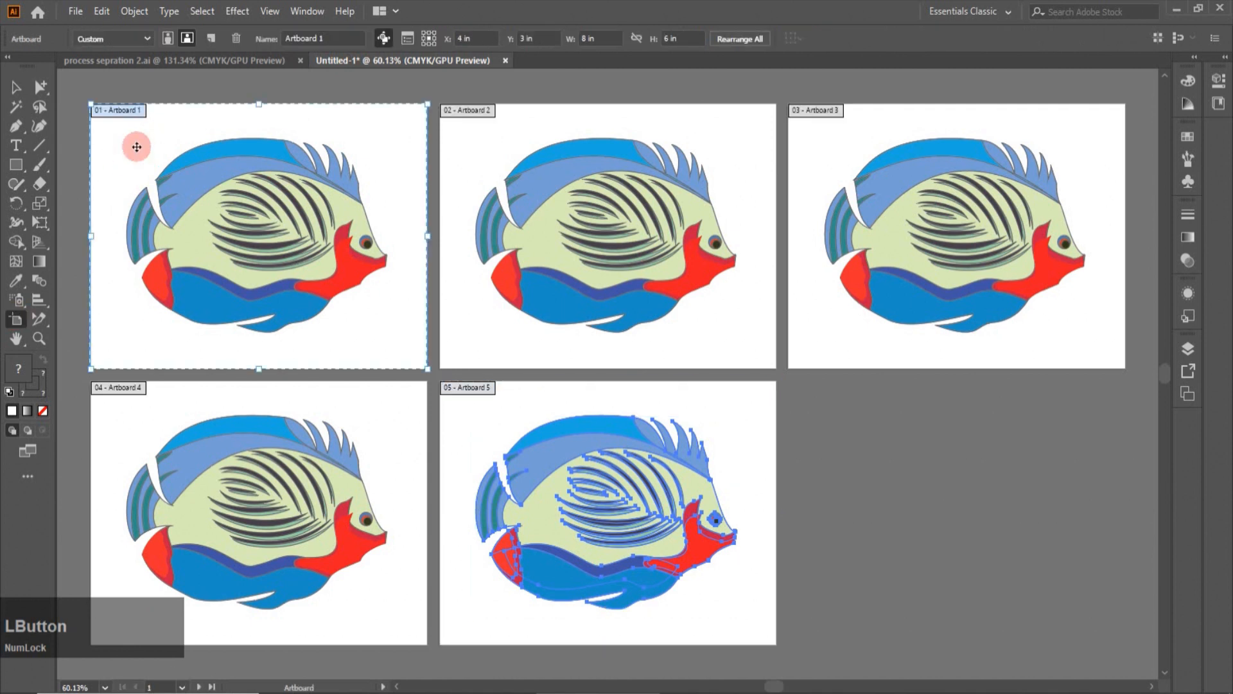
key(ctrl+f)
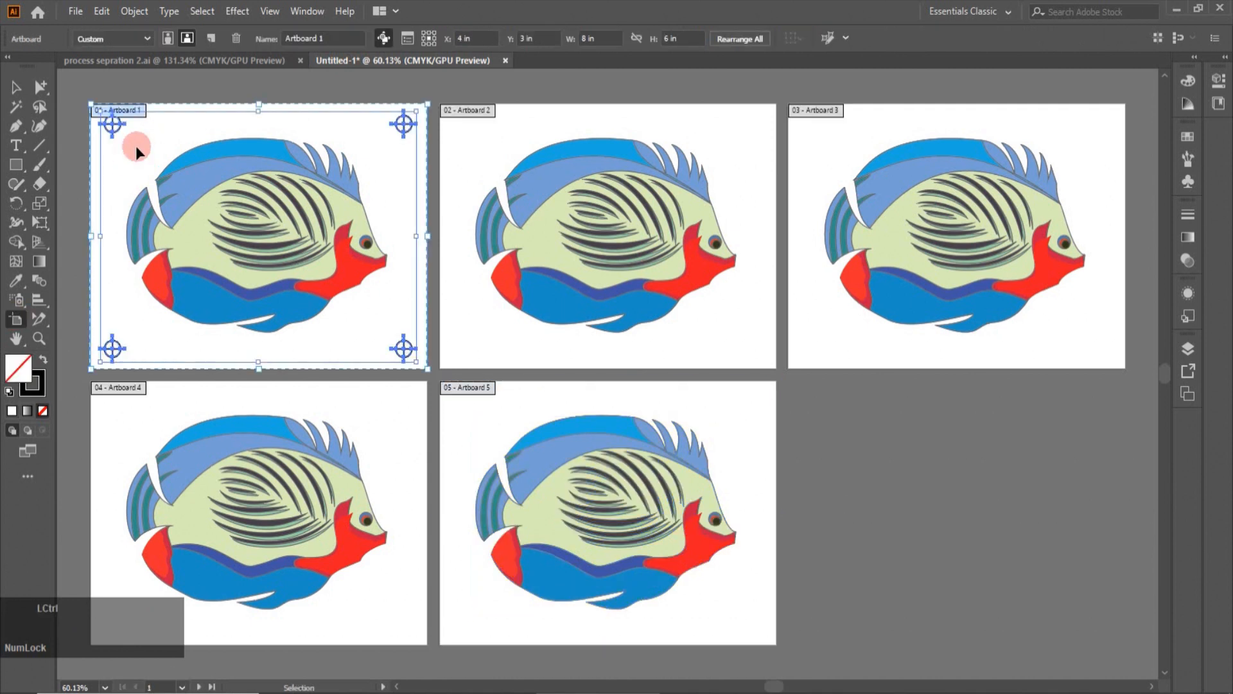
Paste the registration marks in front on Artboards 2 to 5, then deselect everything with the Selection tool.
click(561, 127)
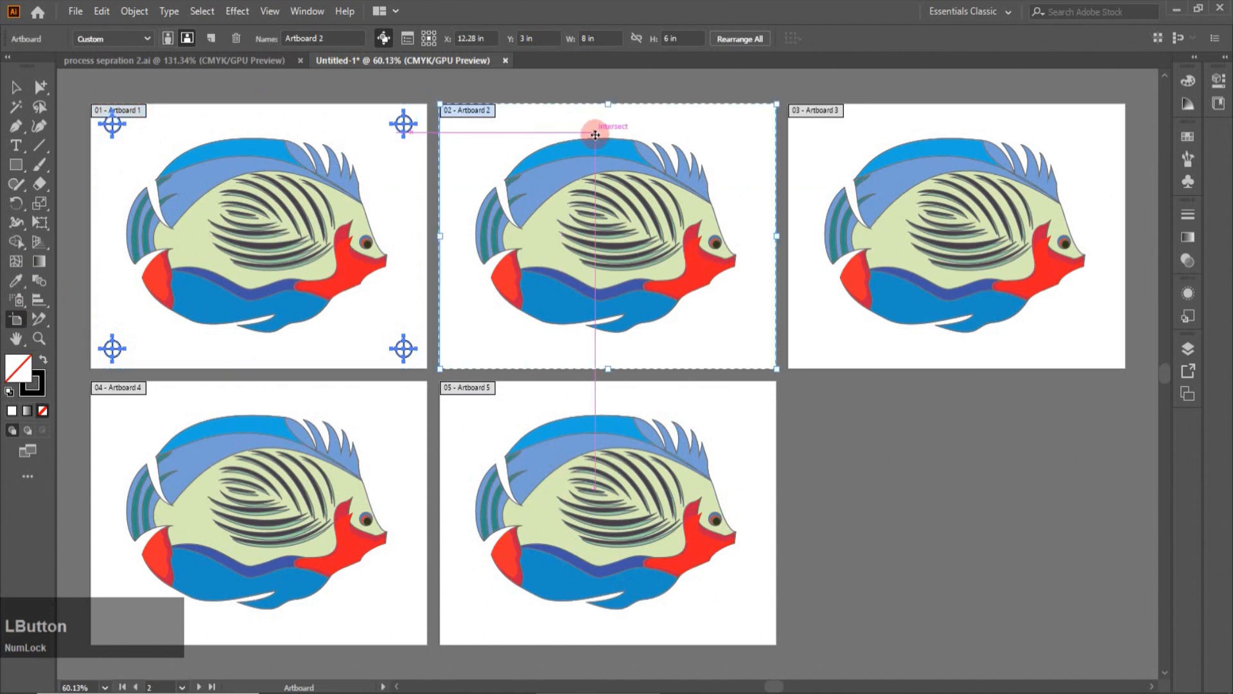
key(ctrl)
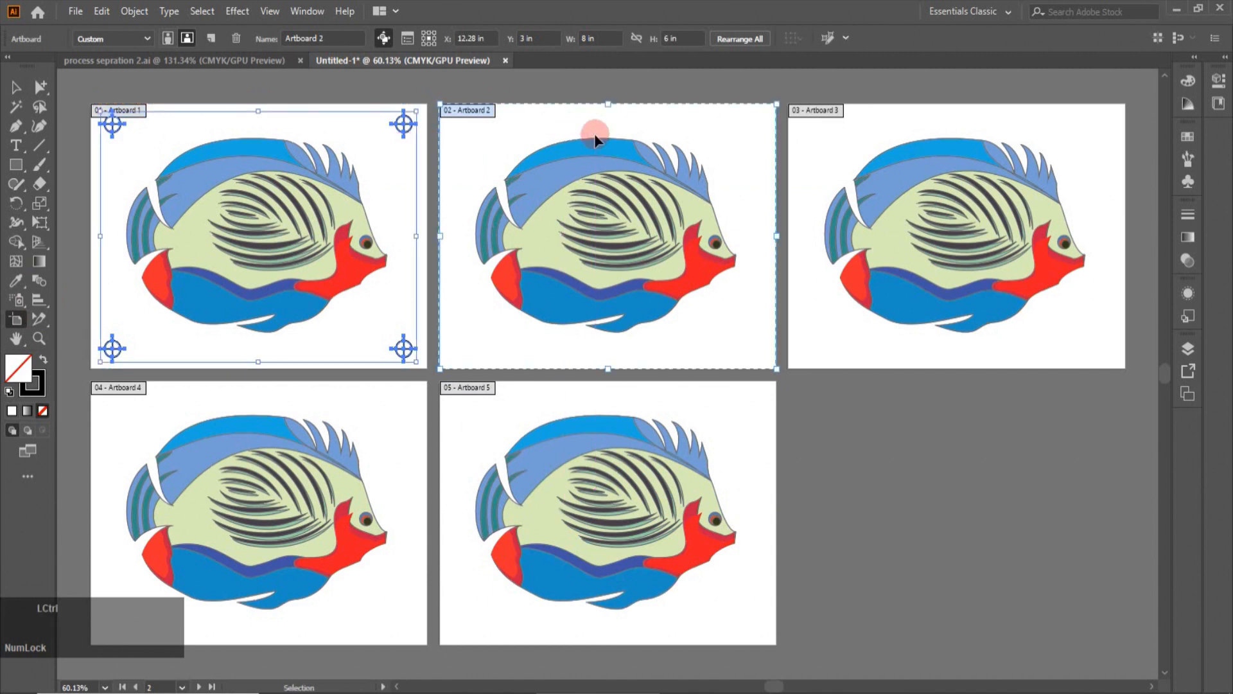
key(ctrl+f)
click(909, 127)
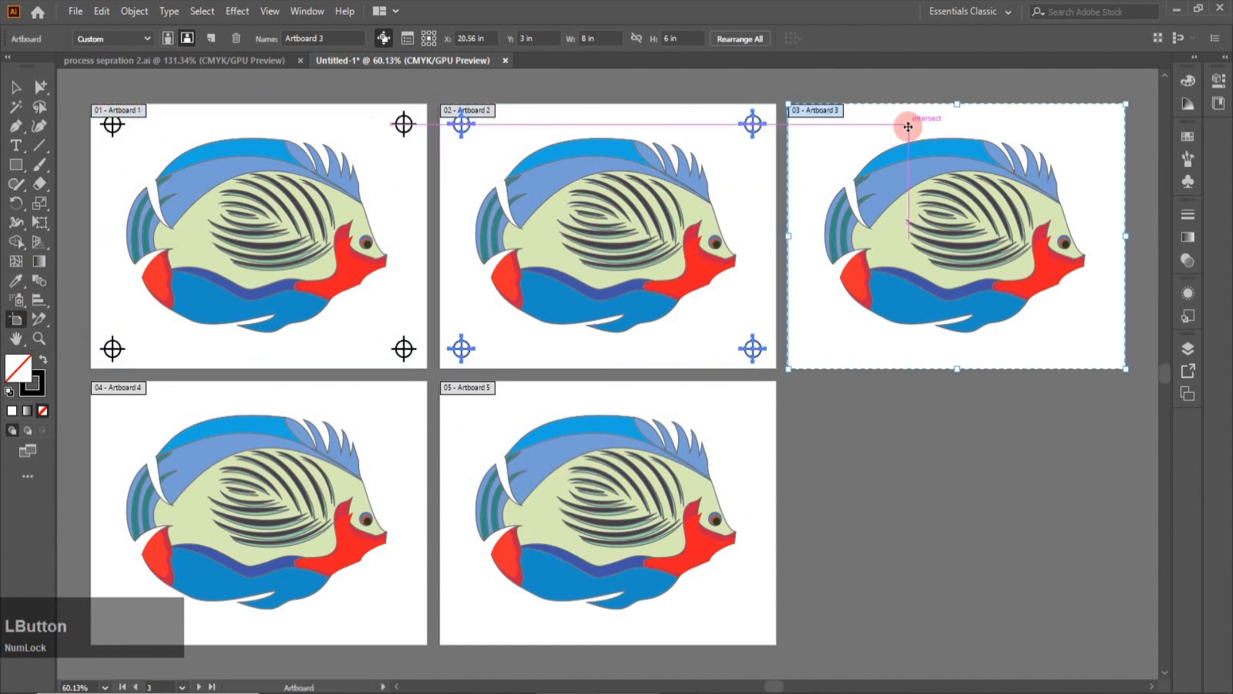
key(ctrl+f)
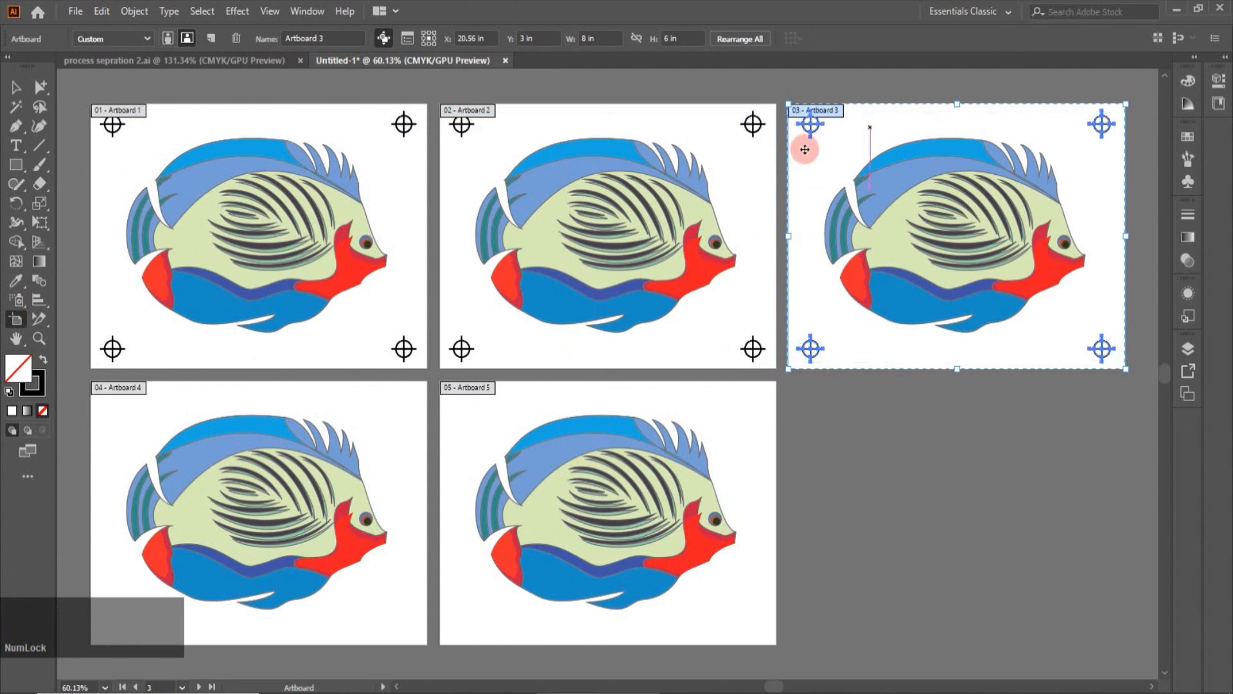
click(314, 426)
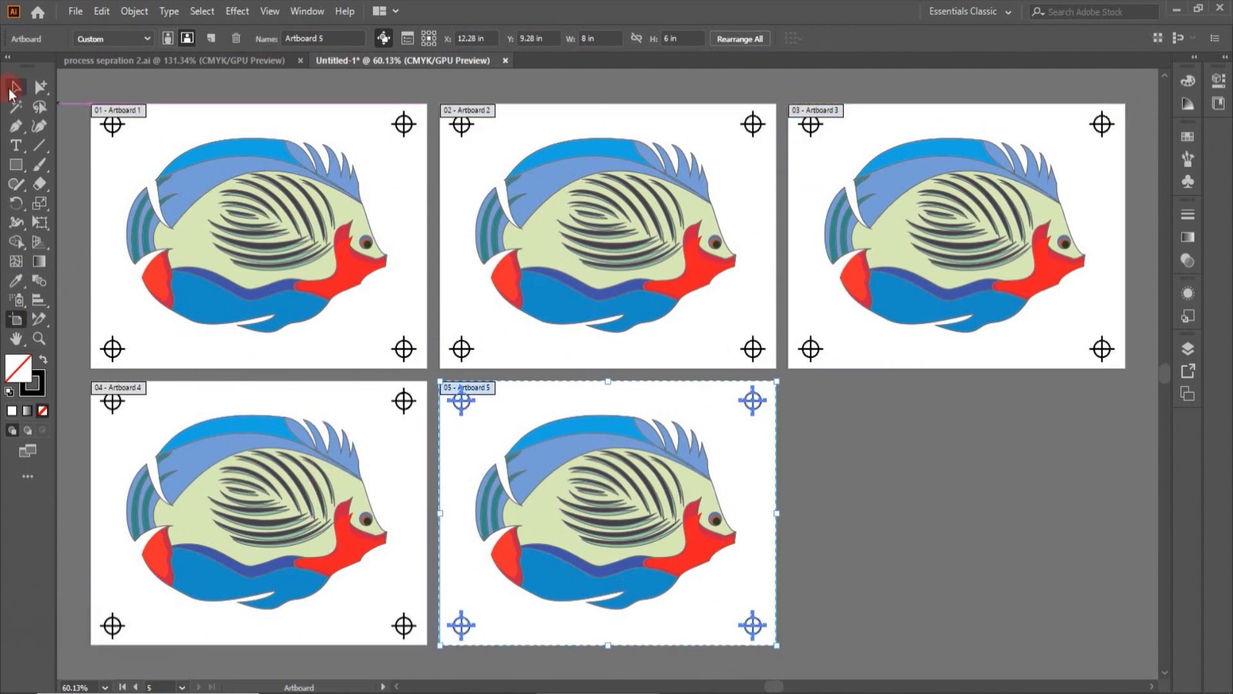
click(16, 88)
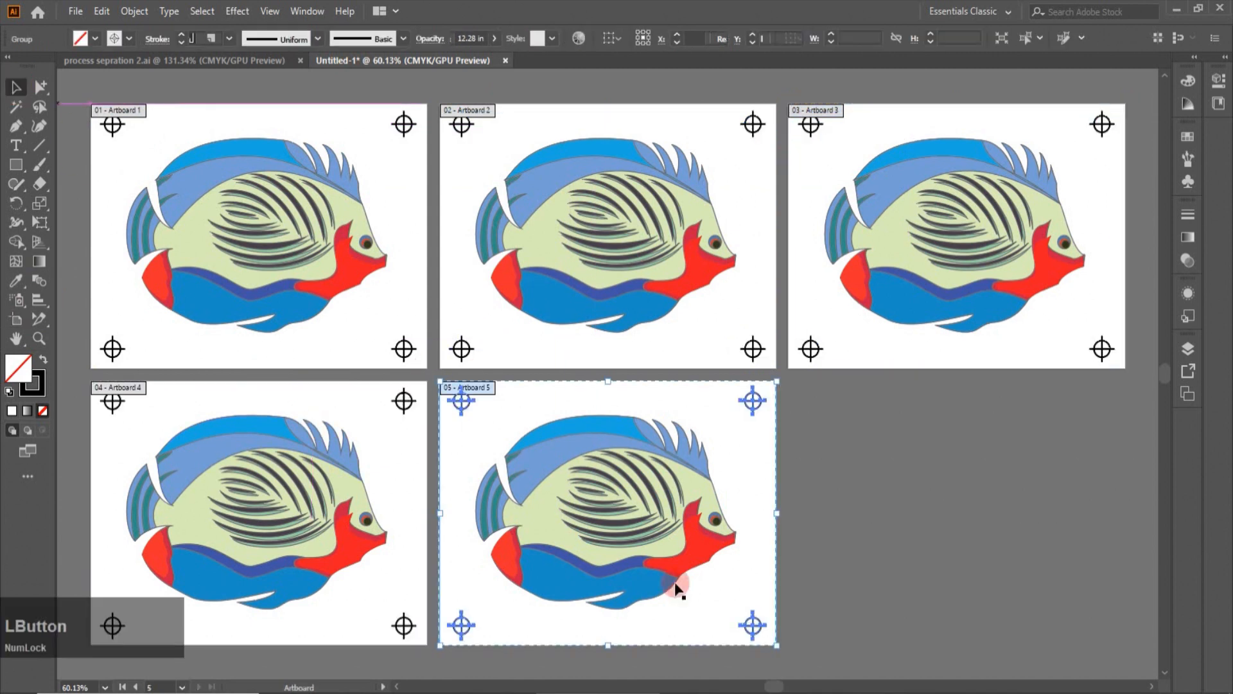
click(838, 591)
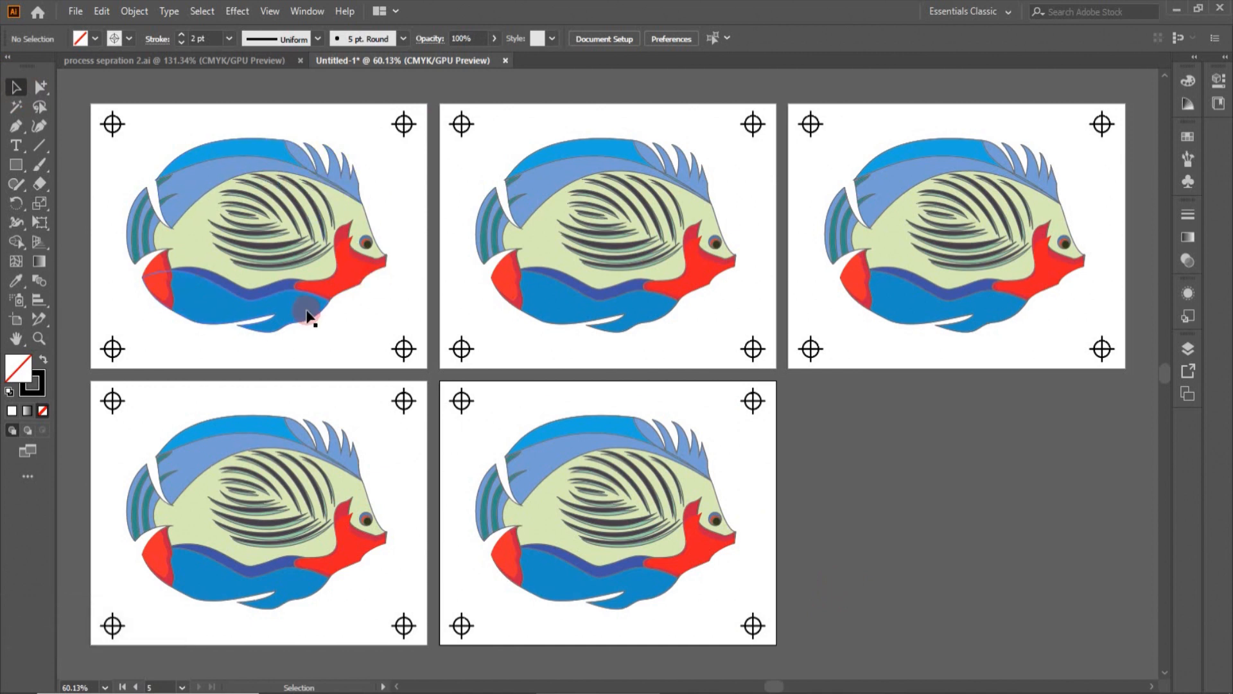
Adjust the color balance of the fish on Artboard 2 to Magenta, Yellow and Black -100%, keeping Cyan at 0%, with Preview on.
click(617, 269)
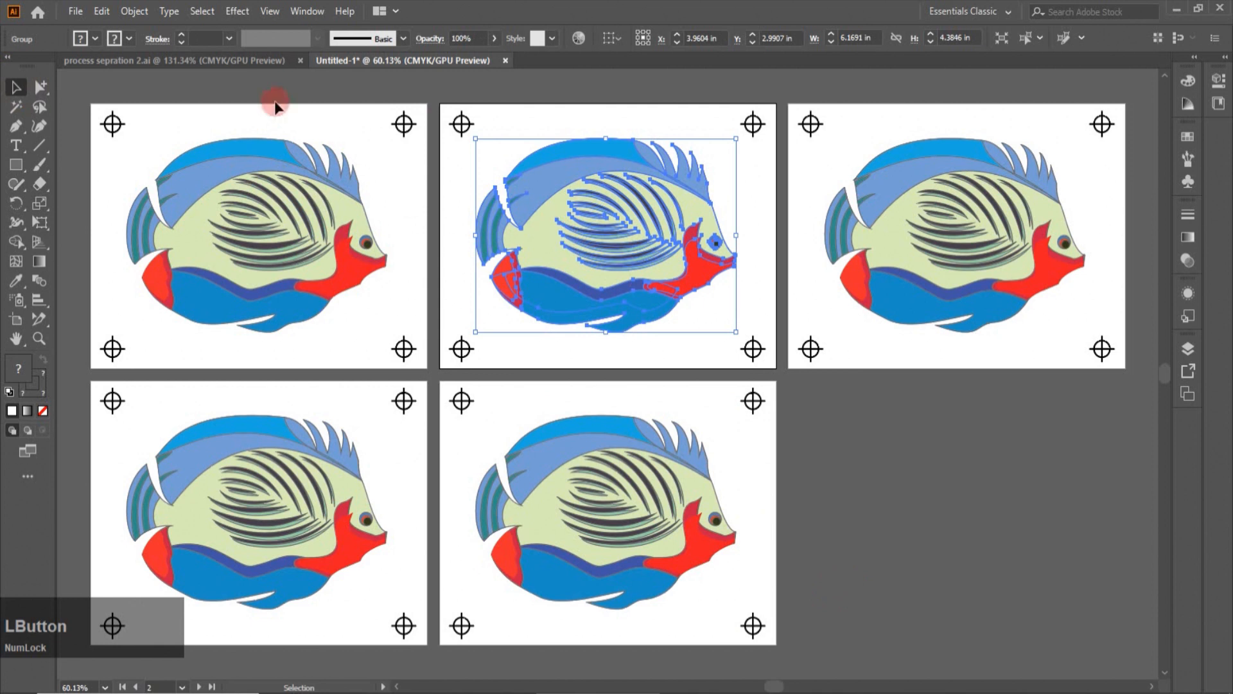
click(103, 11)
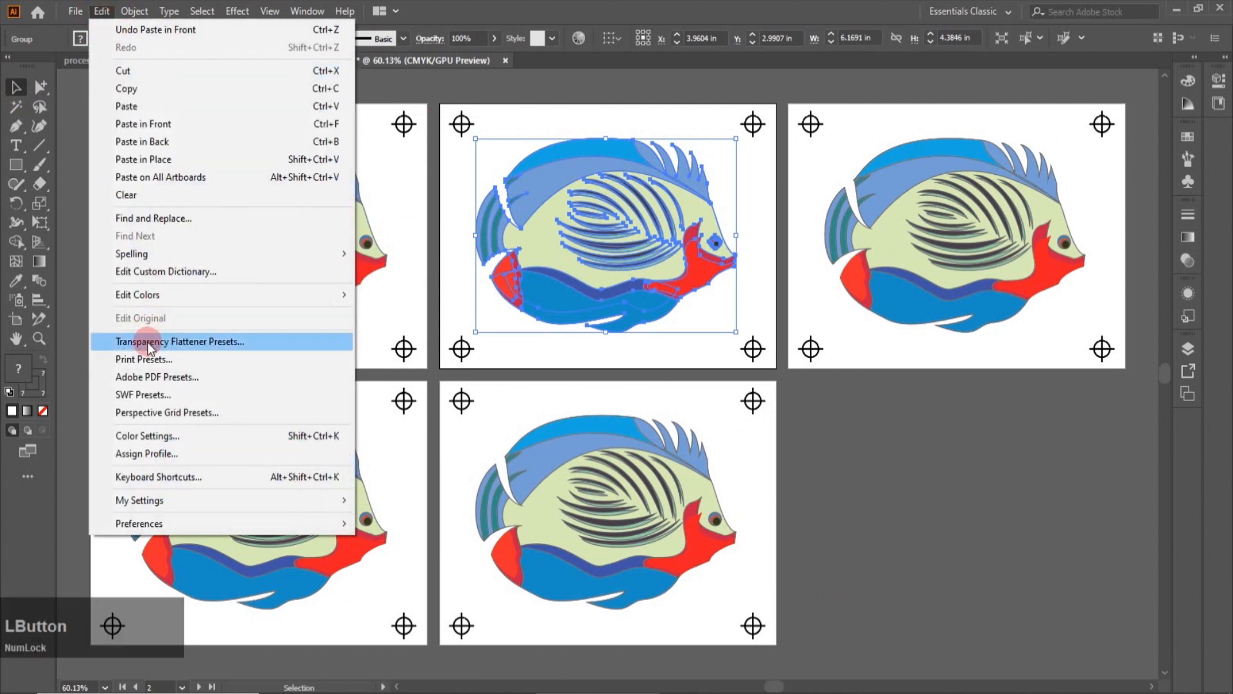
mouse_move(152, 298)
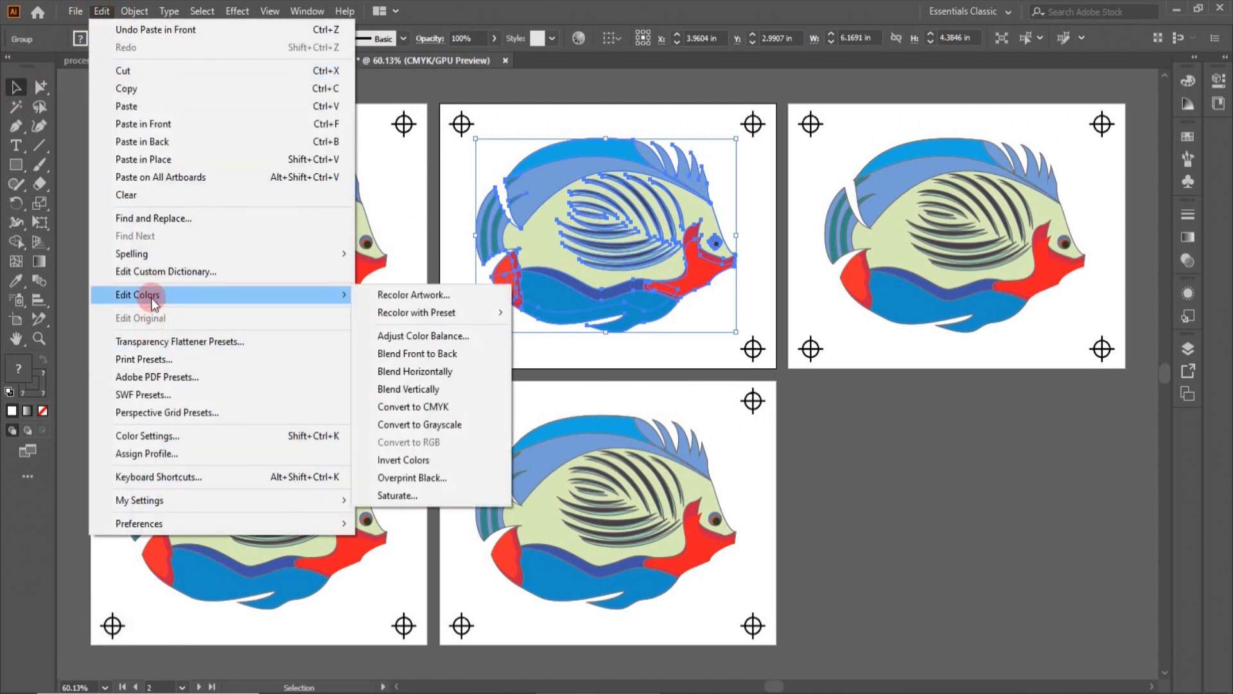
click(374, 339)
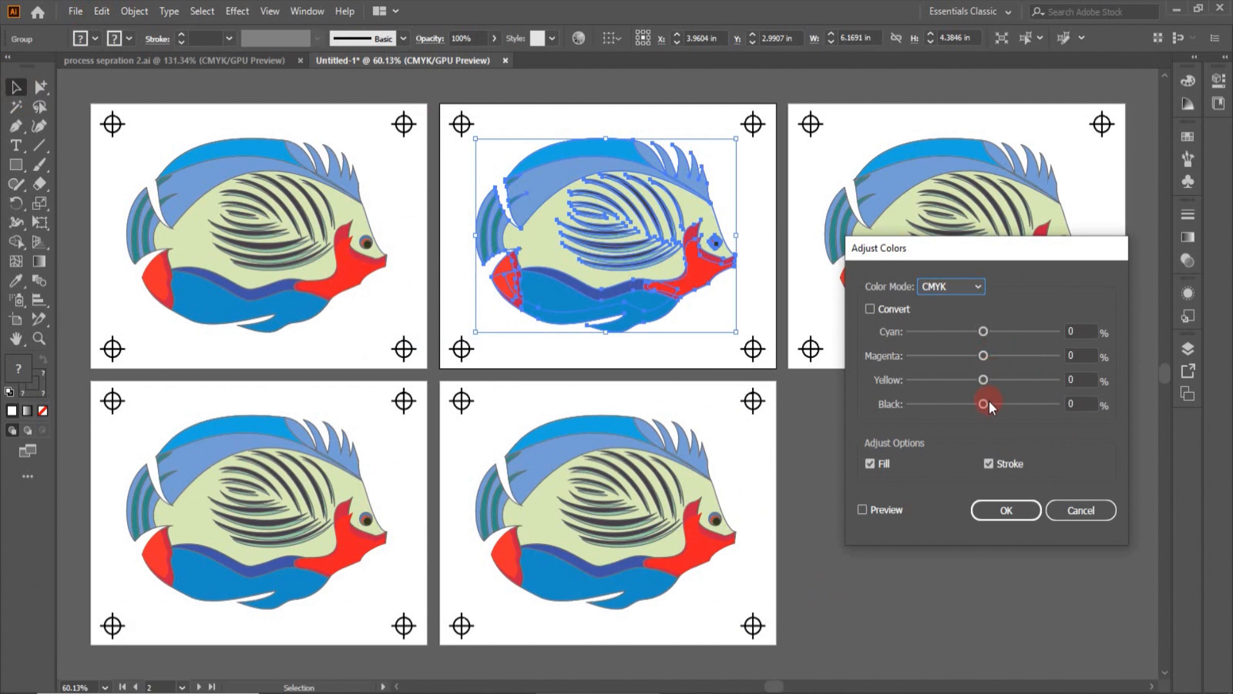
click(1071, 406)
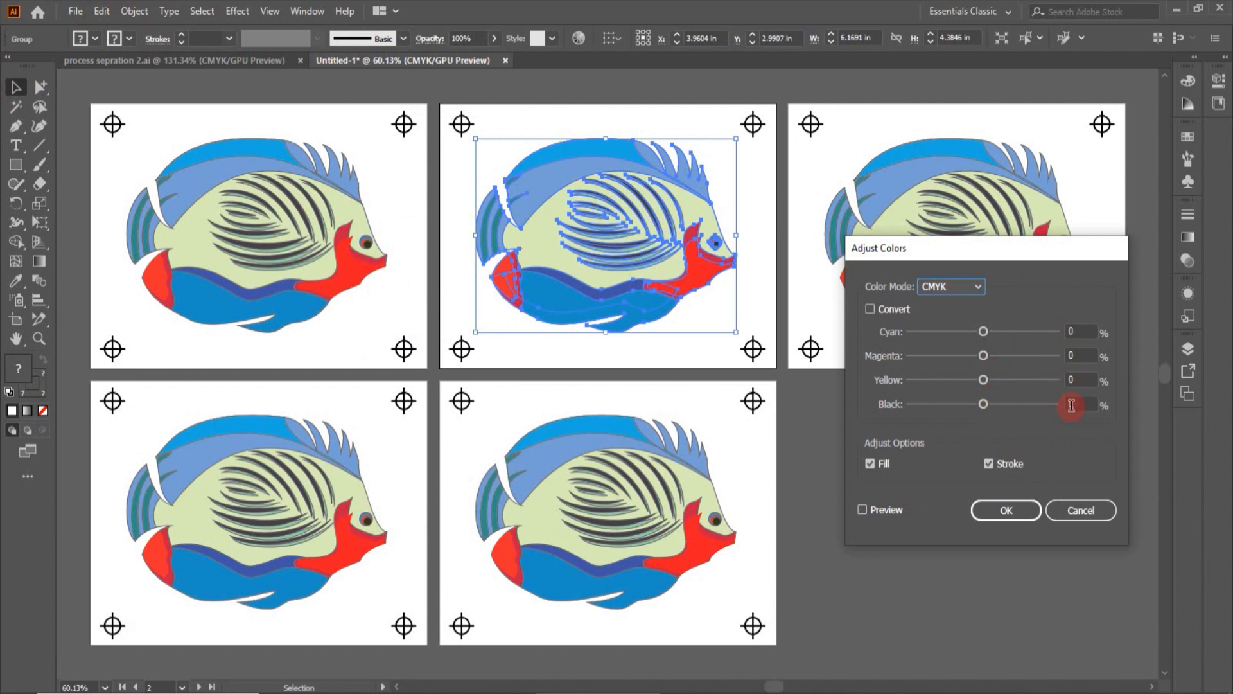
click(1071, 332)
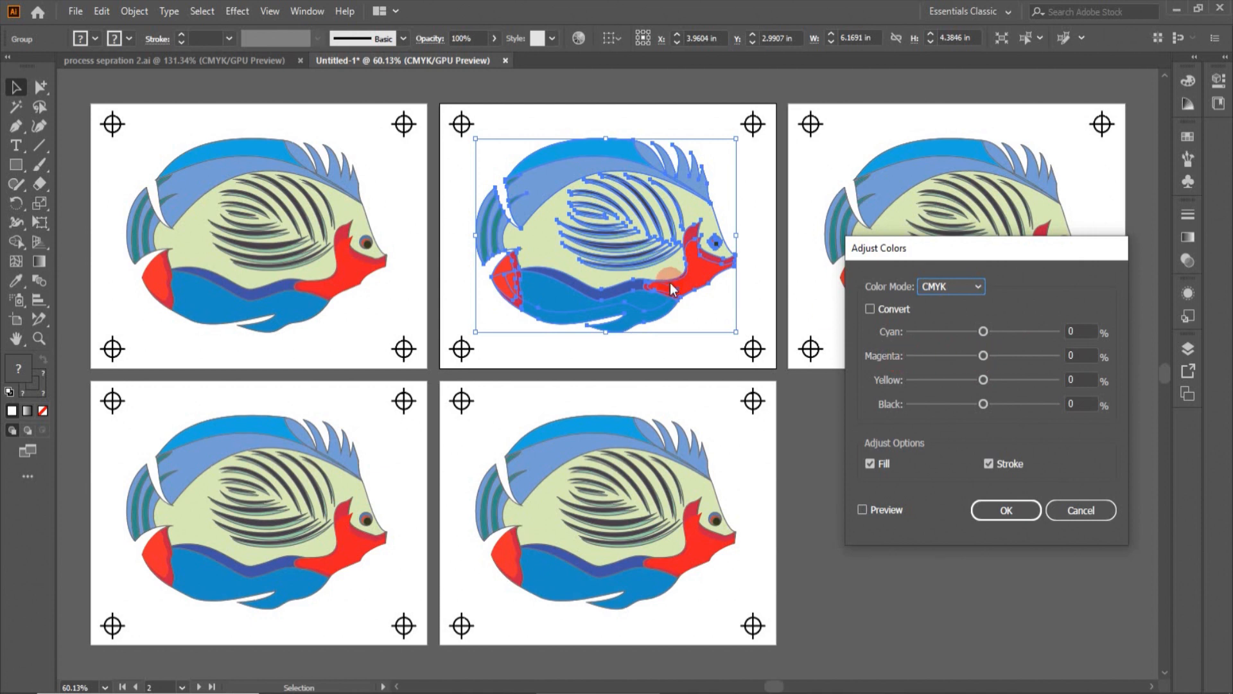
drag(981, 356, 889, 361)
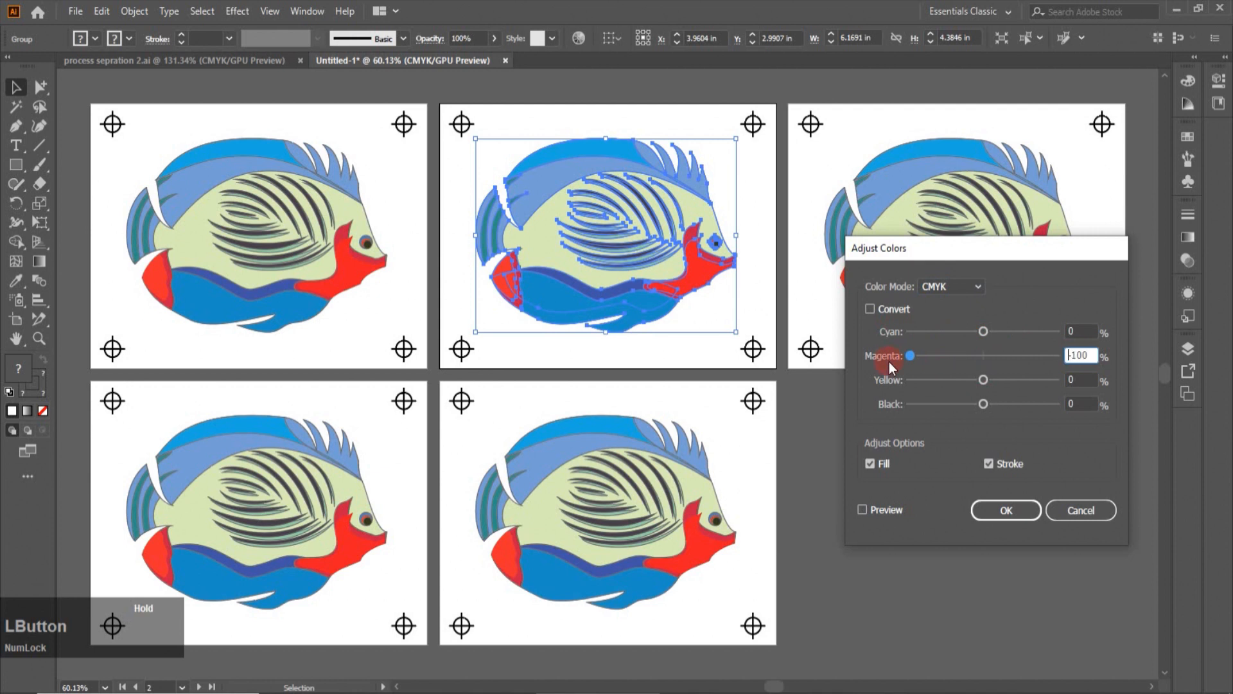
drag(985, 385, 899, 379)
drag(983, 404, 887, 407)
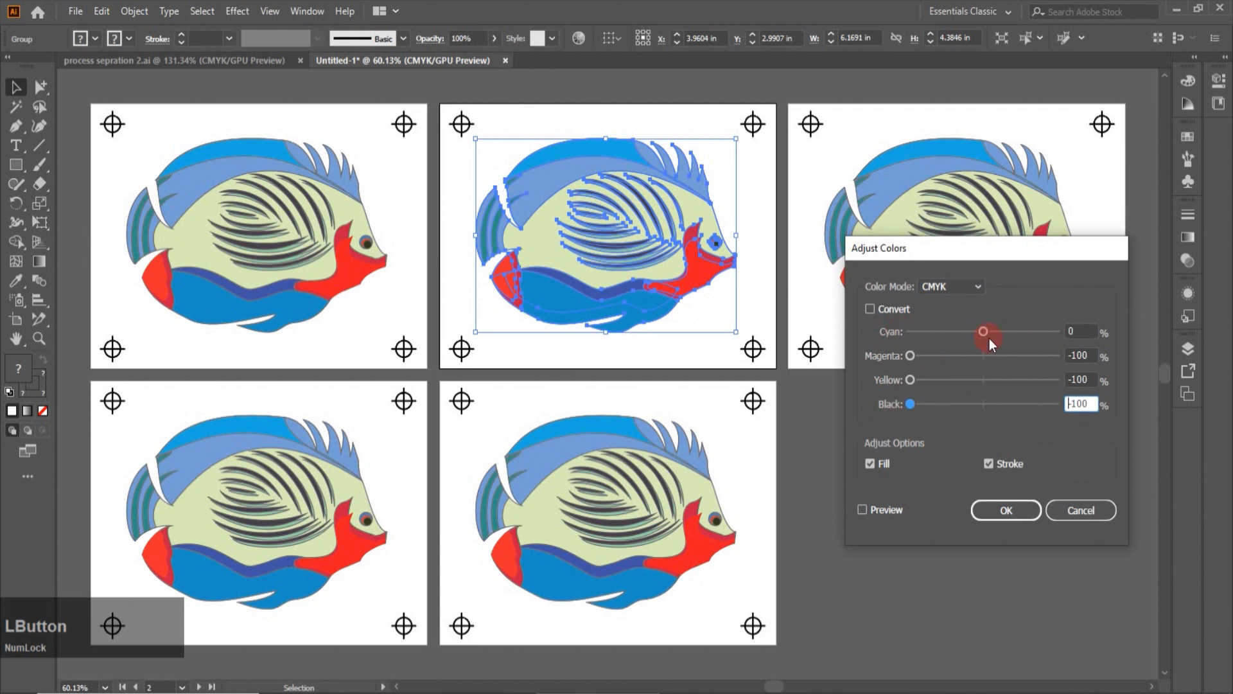
click(1020, 509)
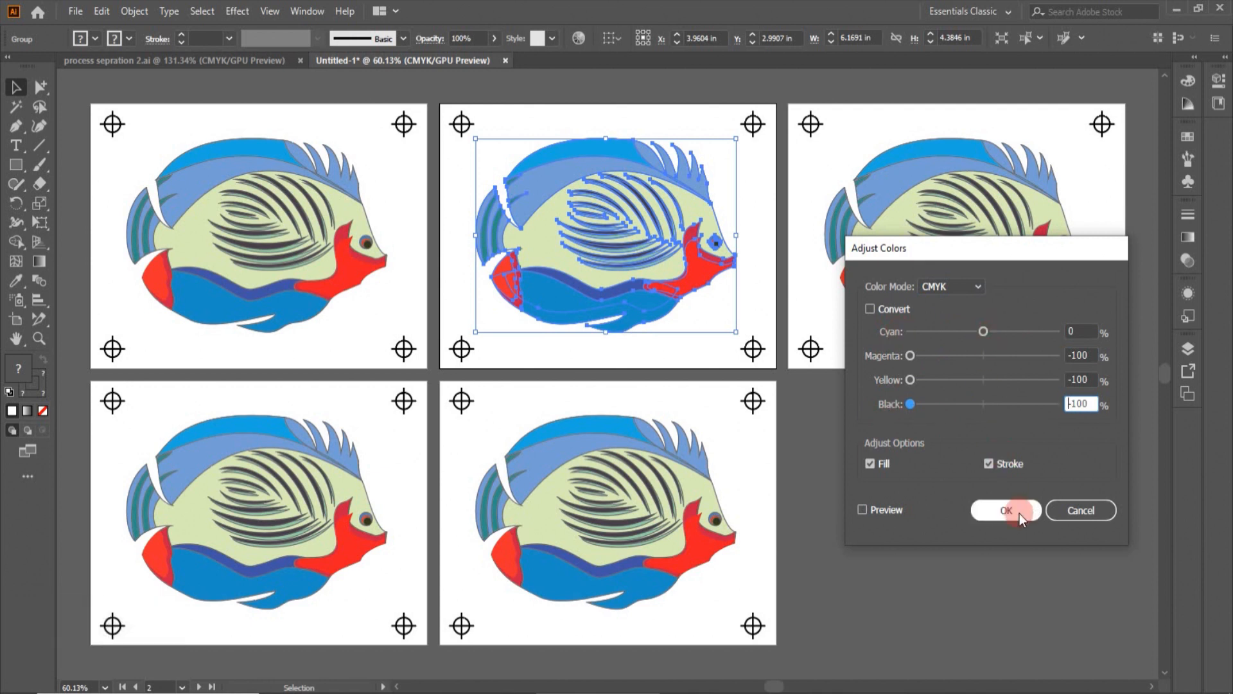
click(863, 509)
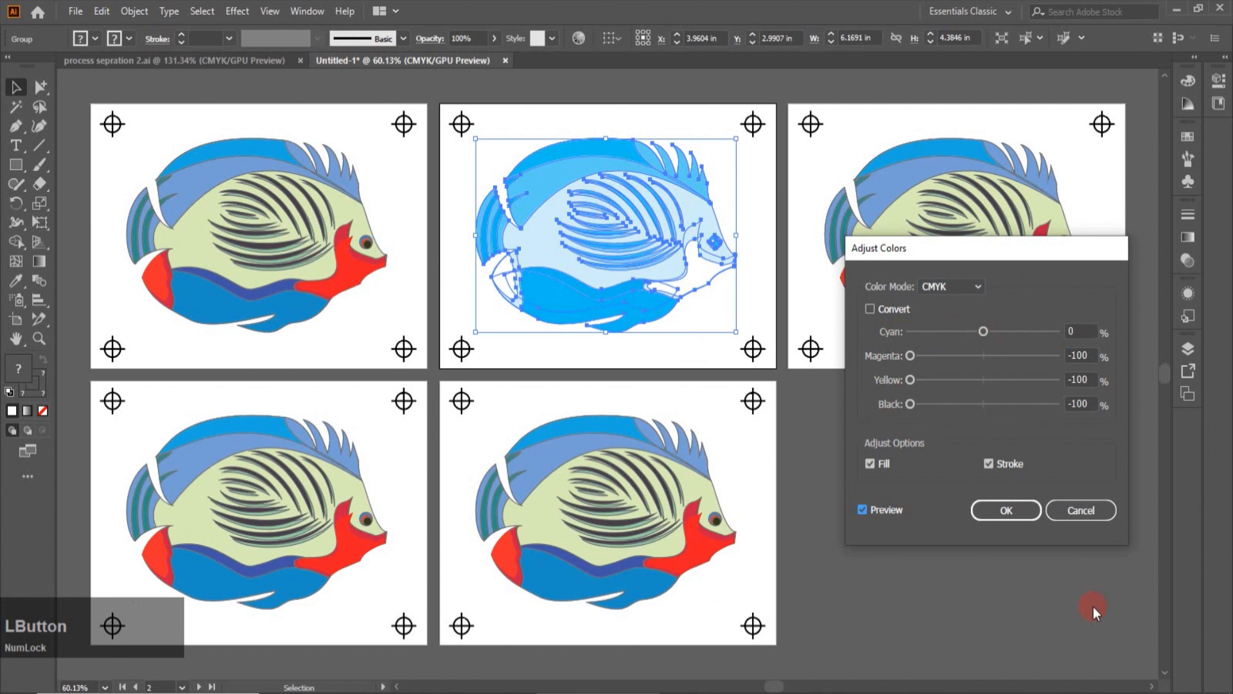
click(1004, 517)
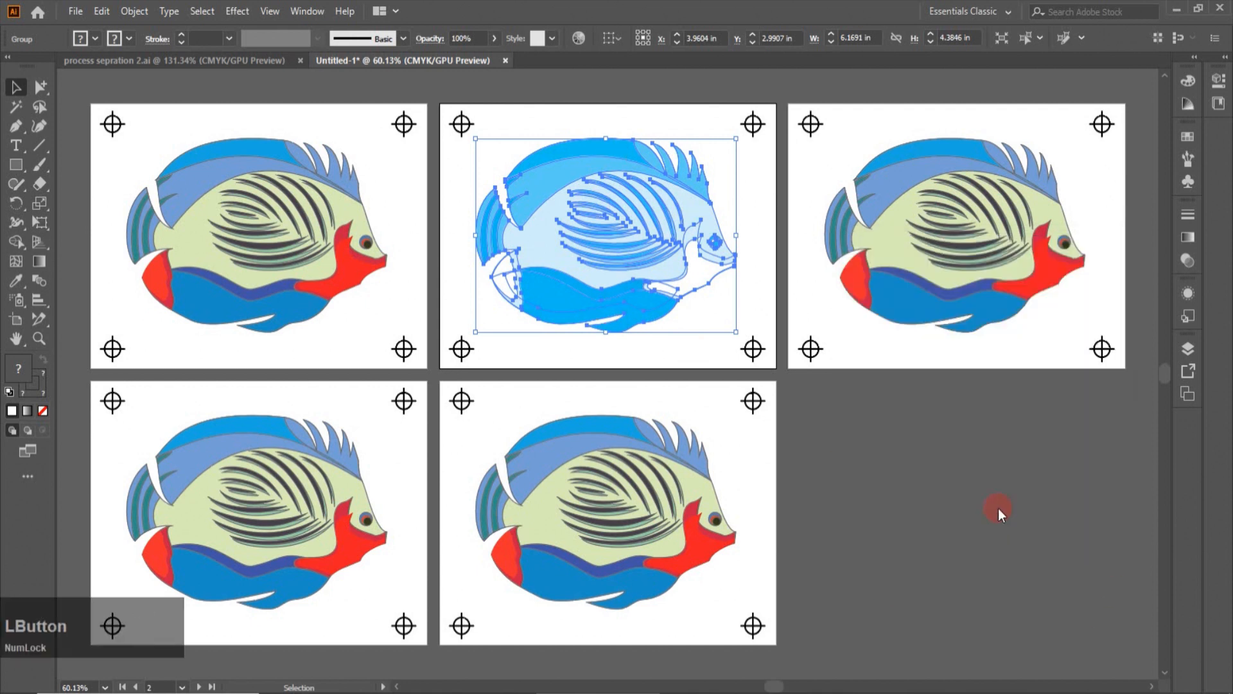
Adjust the color balance of the fish on Artboard 3 to Cyan, Yellow and Black -100%, keeping Magenta at 0%.
click(947, 293)
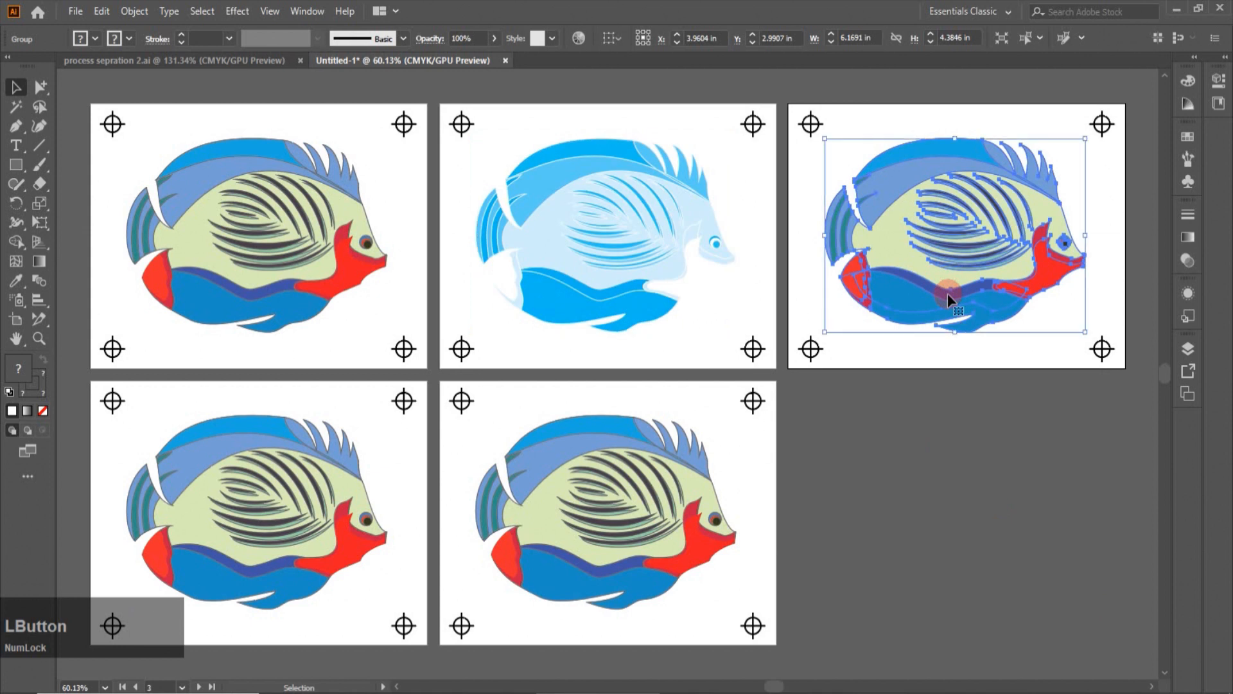
click(101, 11)
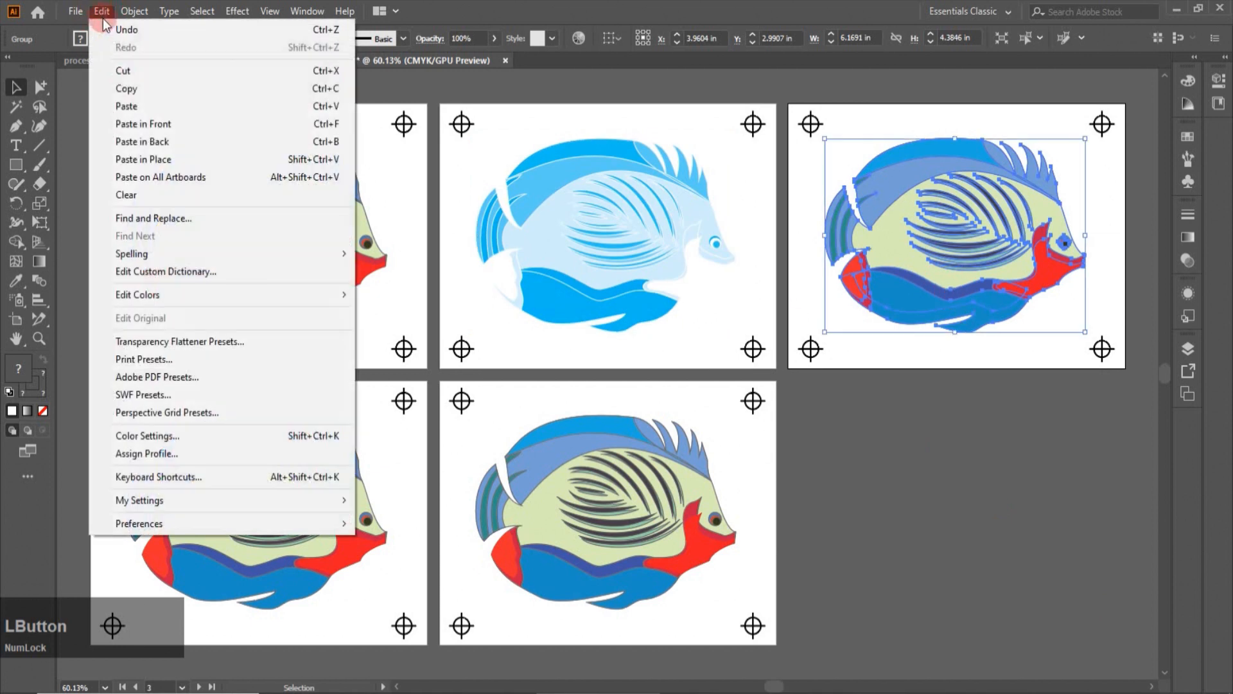
mouse_move(132, 294)
click(407, 335)
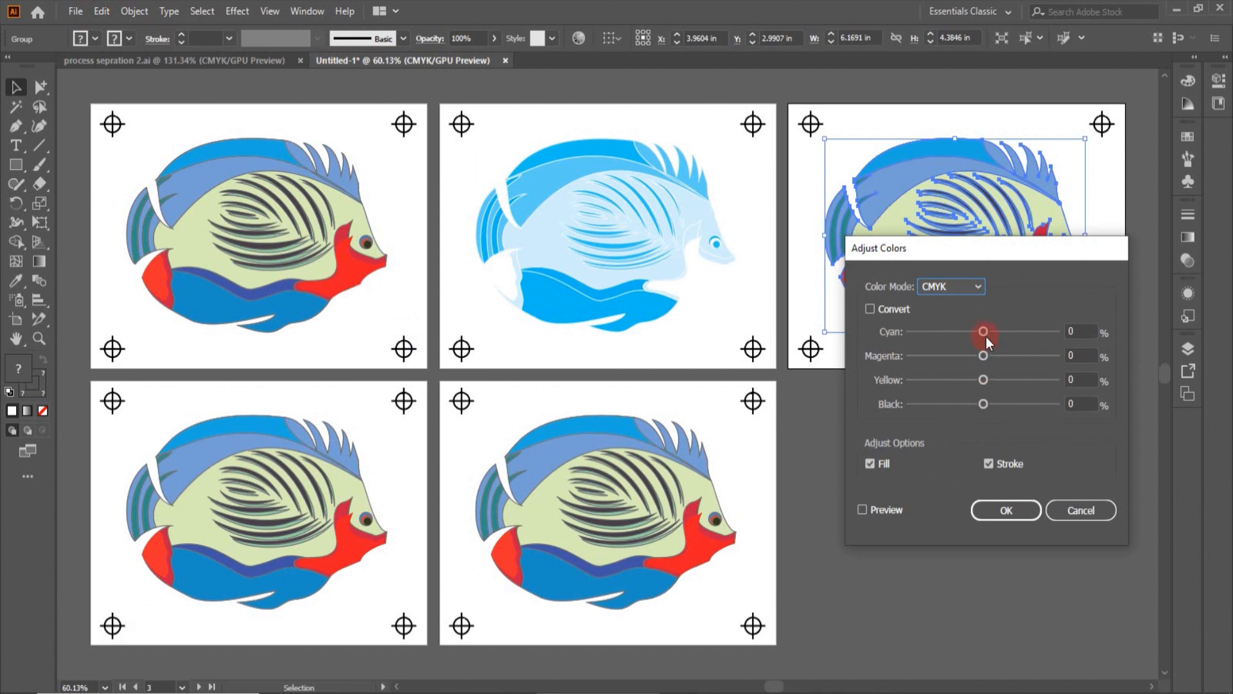
drag(983, 332, 903, 340)
drag(986, 383, 900, 406)
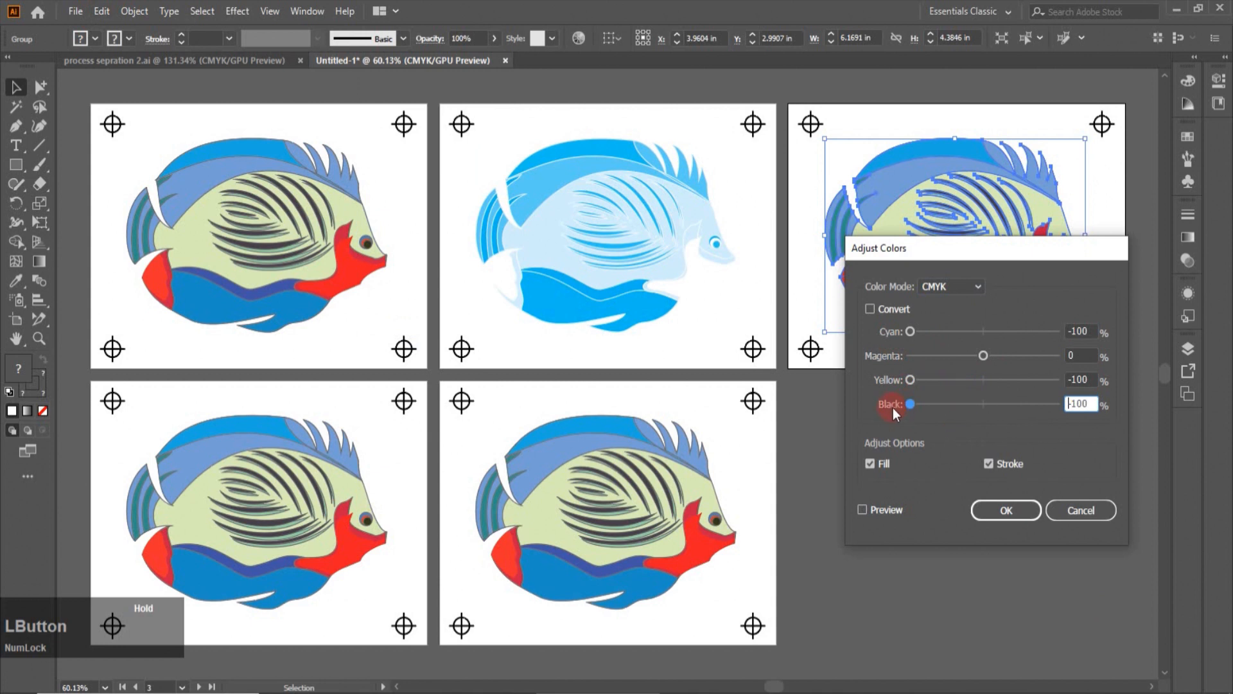
click(990, 512)
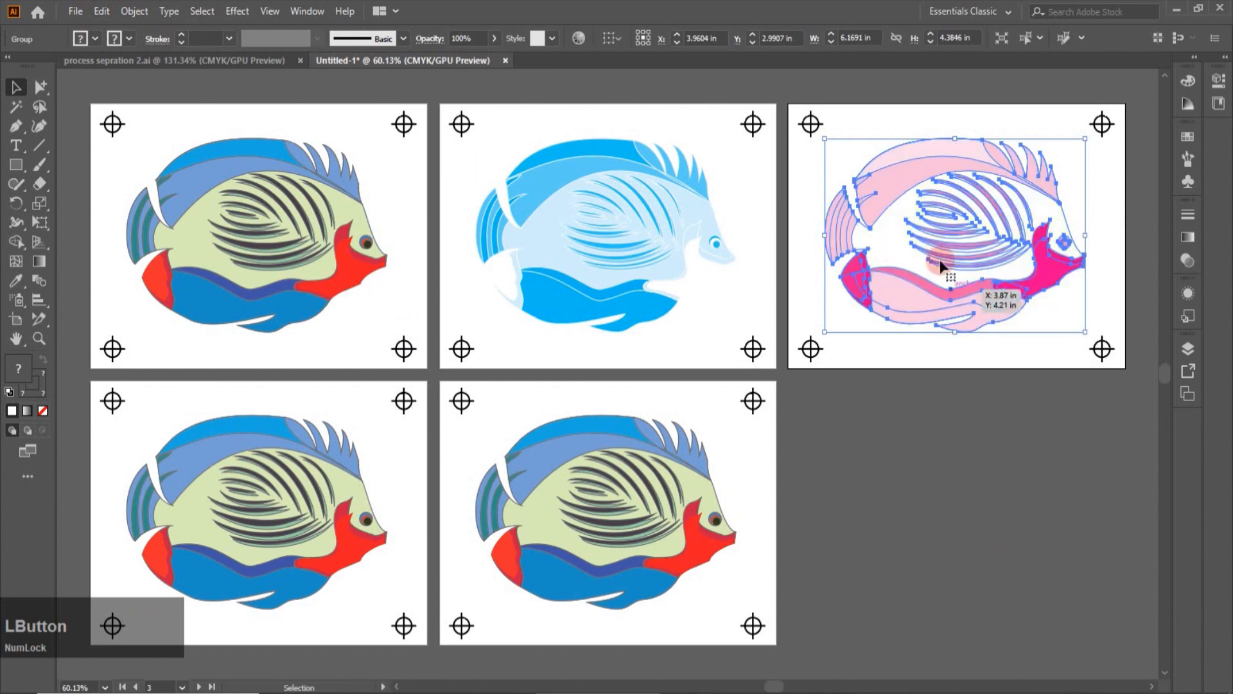
Adjust the color balance of the fish on Artboard 4 to Cyan, Magenta and Black -100%, keeping Yellow at 0%, with Preview on.
click(239, 512)
click(102, 10)
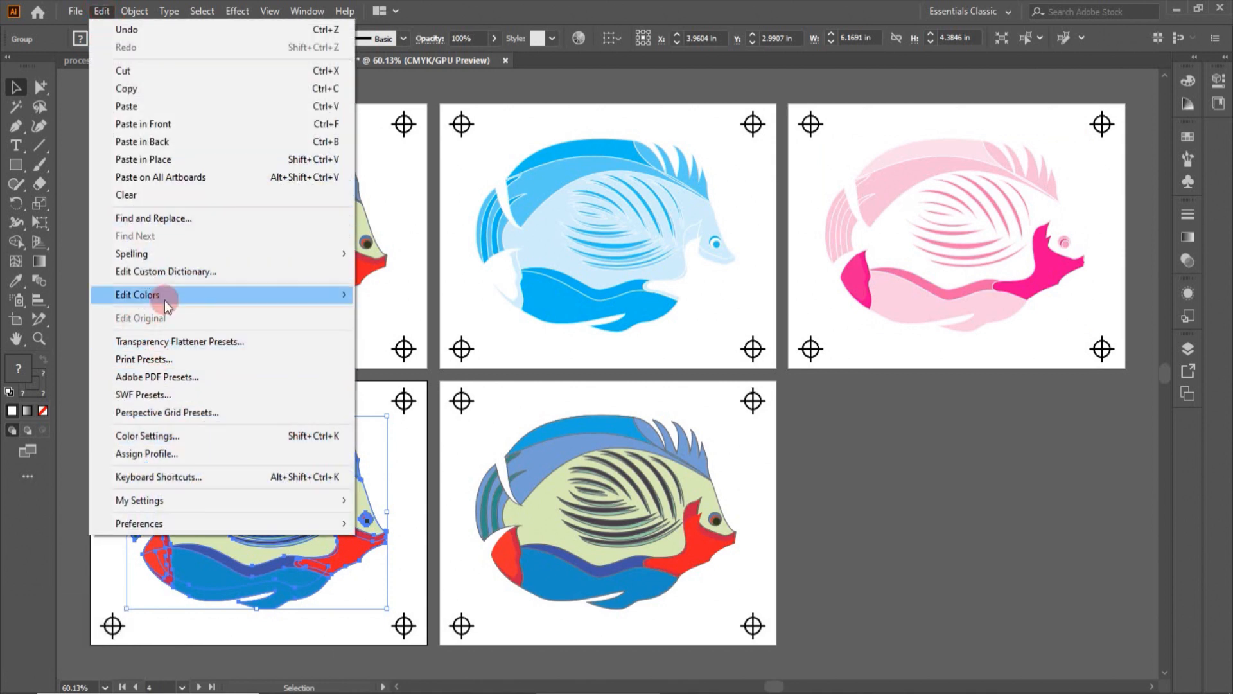
mouse_move(164, 296)
click(392, 339)
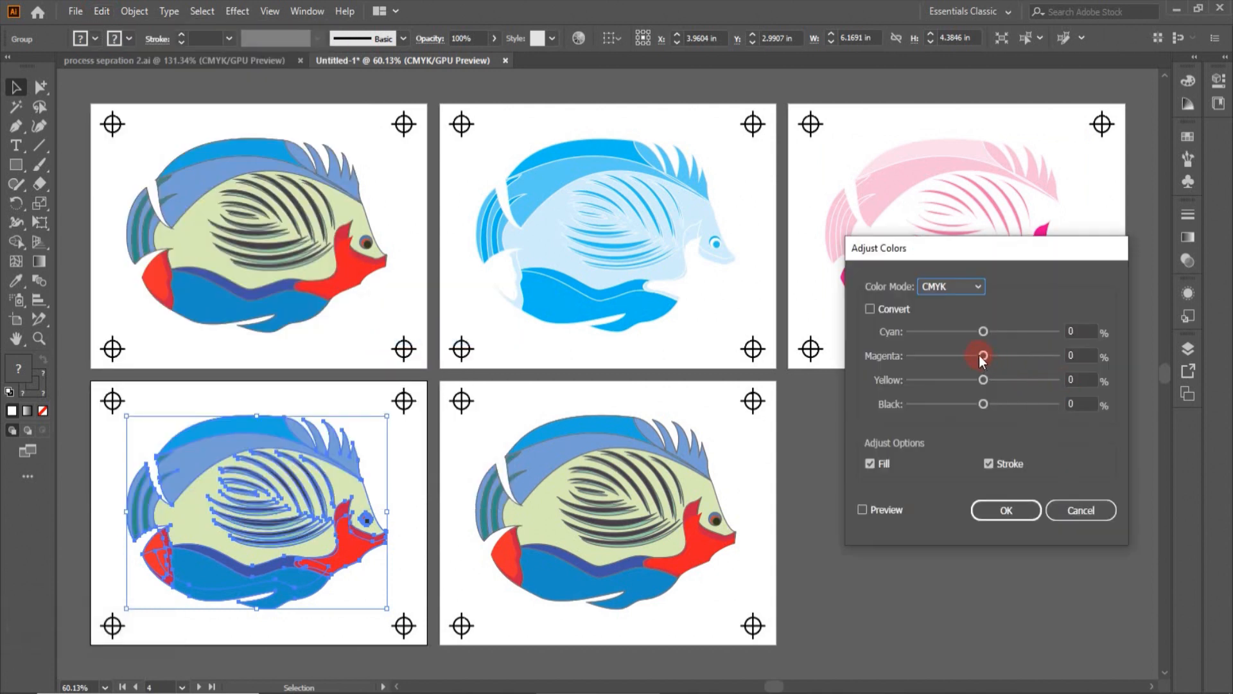
drag(979, 355, 888, 360)
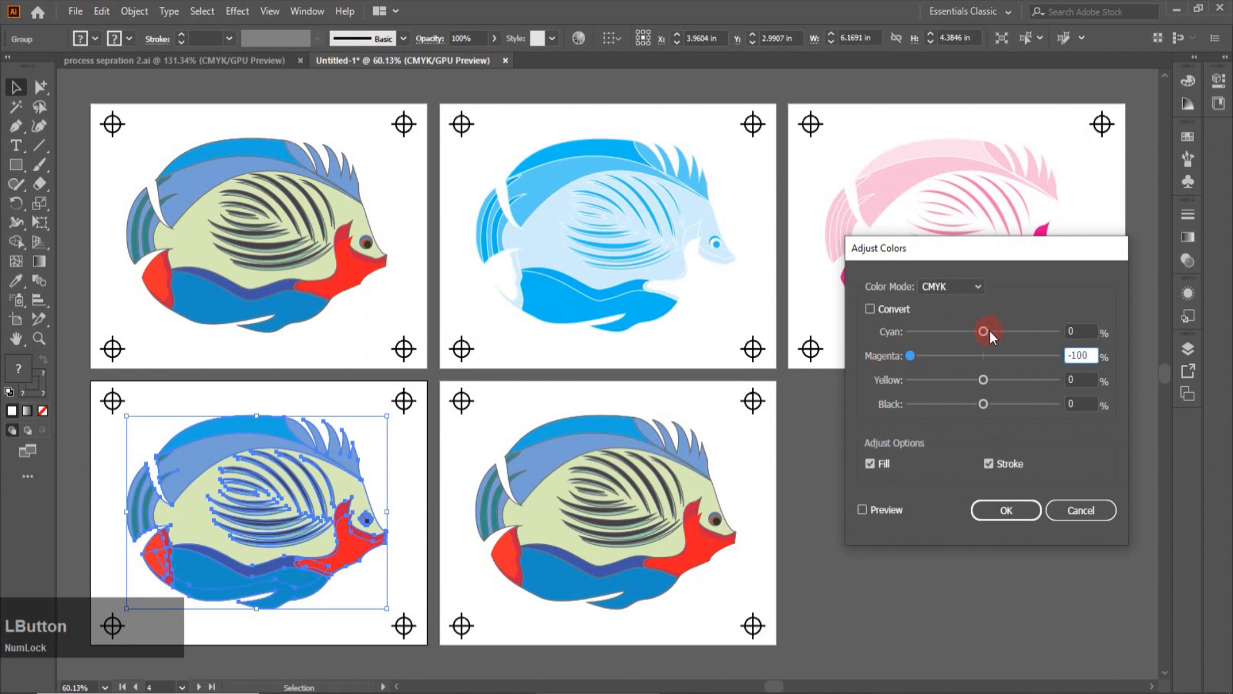
drag(984, 332, 882, 337)
drag(979, 405, 882, 417)
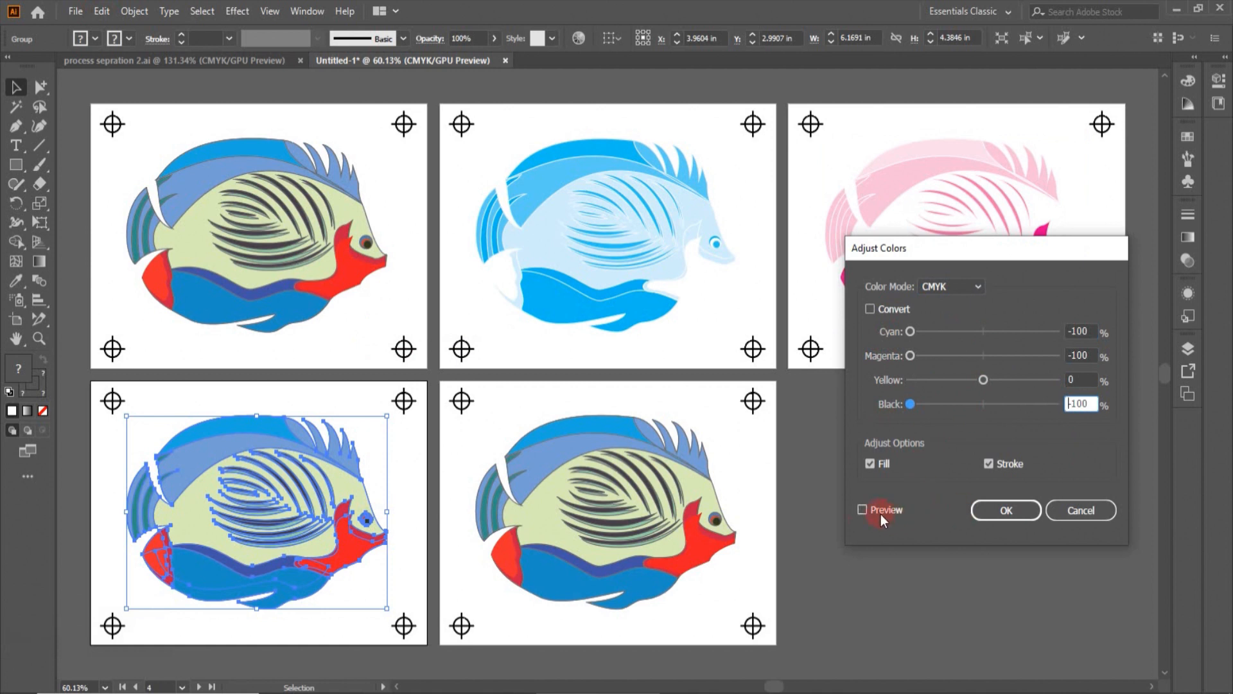
click(862, 511)
click(989, 510)
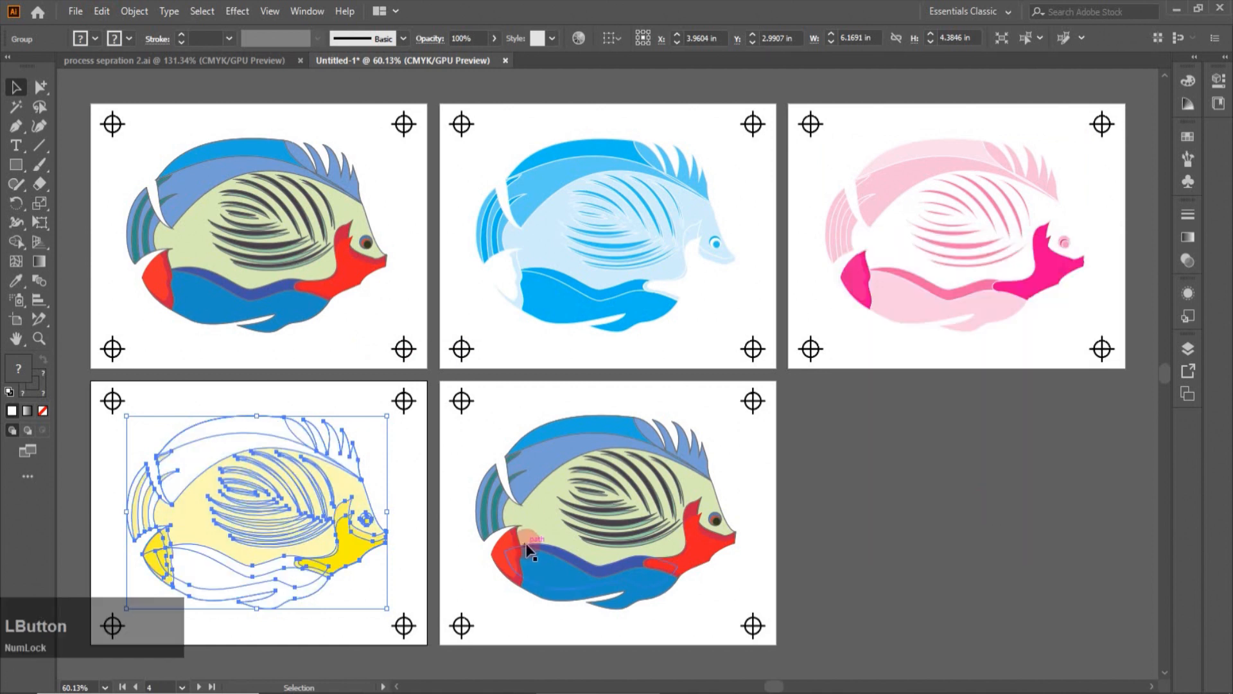
Adjust the color balance of the fish on Artboard 5 to Cyan, Magenta and Yellow -100%, keeping Black at 0%, and deselect it.
click(578, 549)
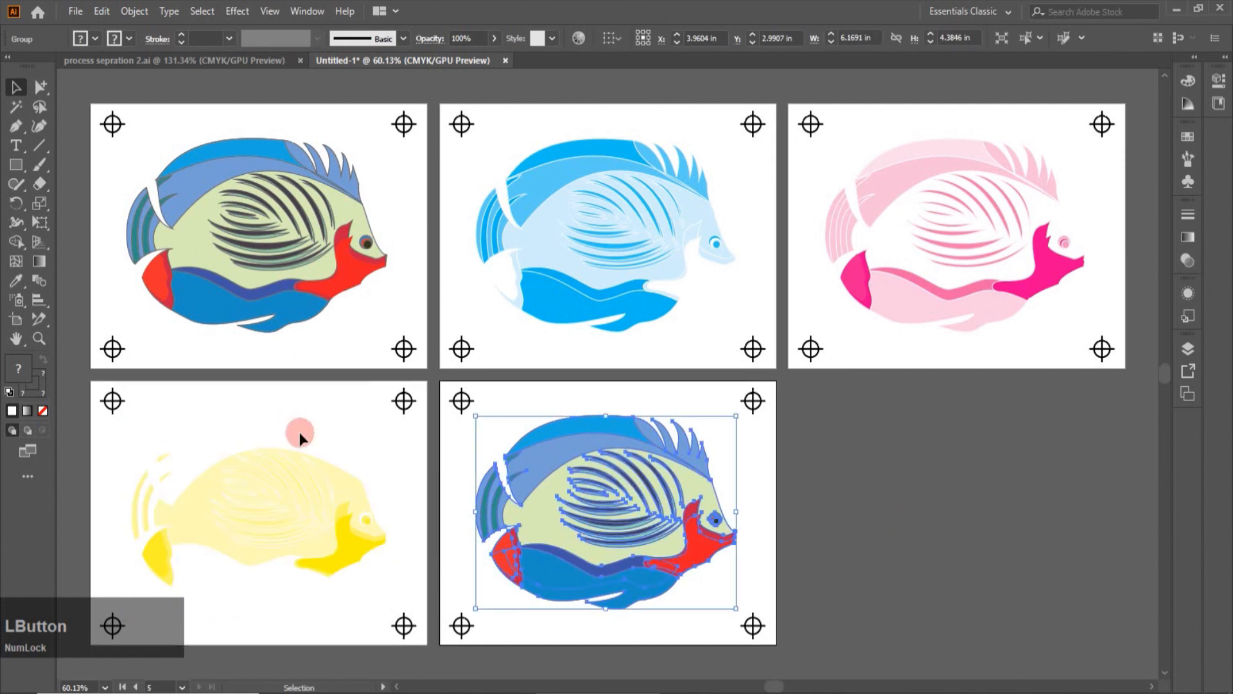
click(102, 11)
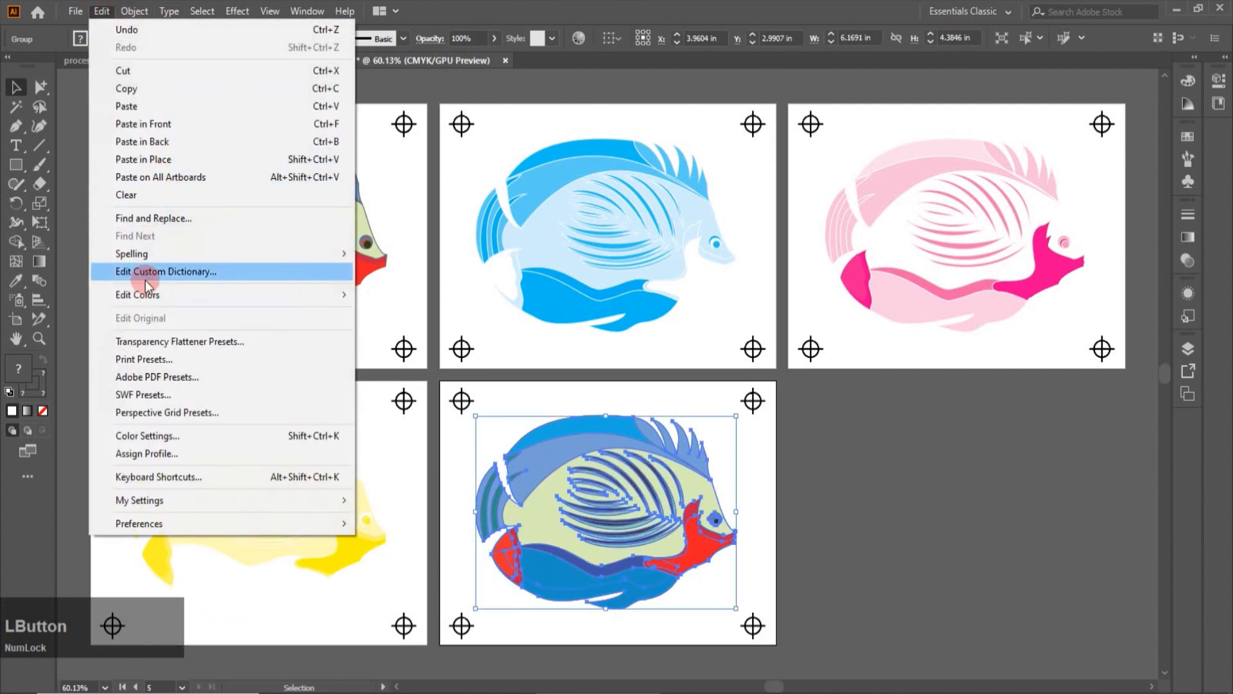
mouse_move(146, 296)
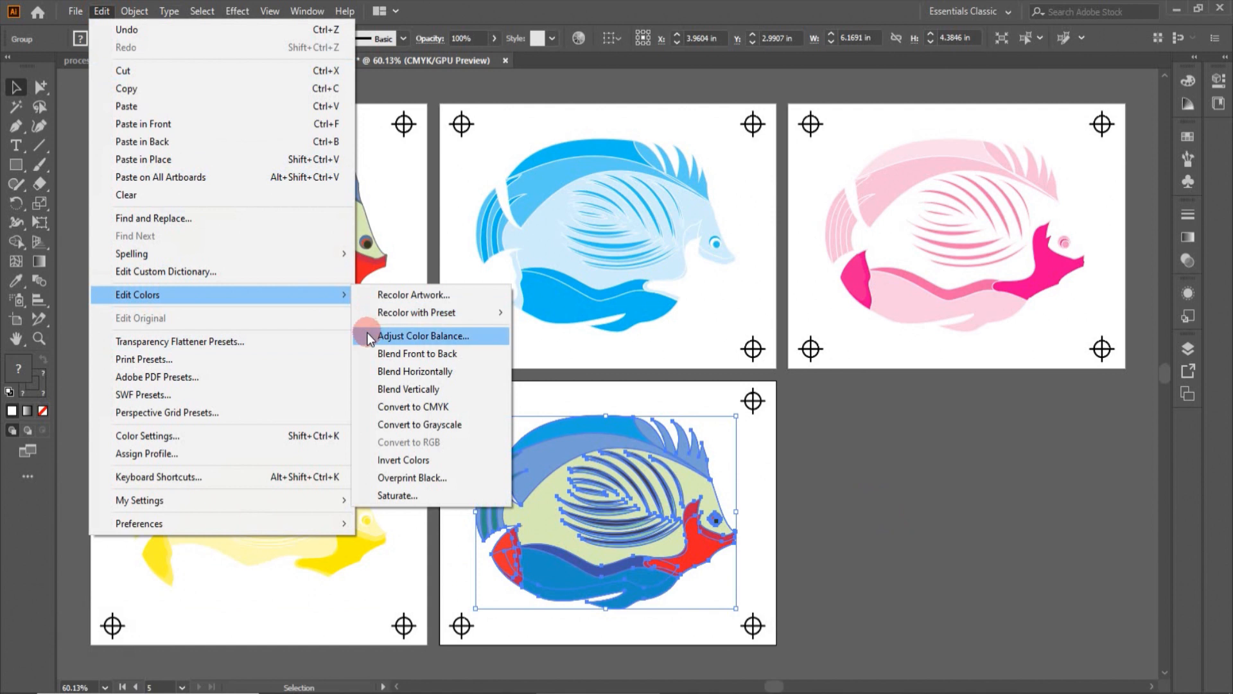
click(368, 335)
drag(979, 338, 886, 340)
click(982, 356)
drag(967, 356, 907, 358)
drag(984, 380, 889, 376)
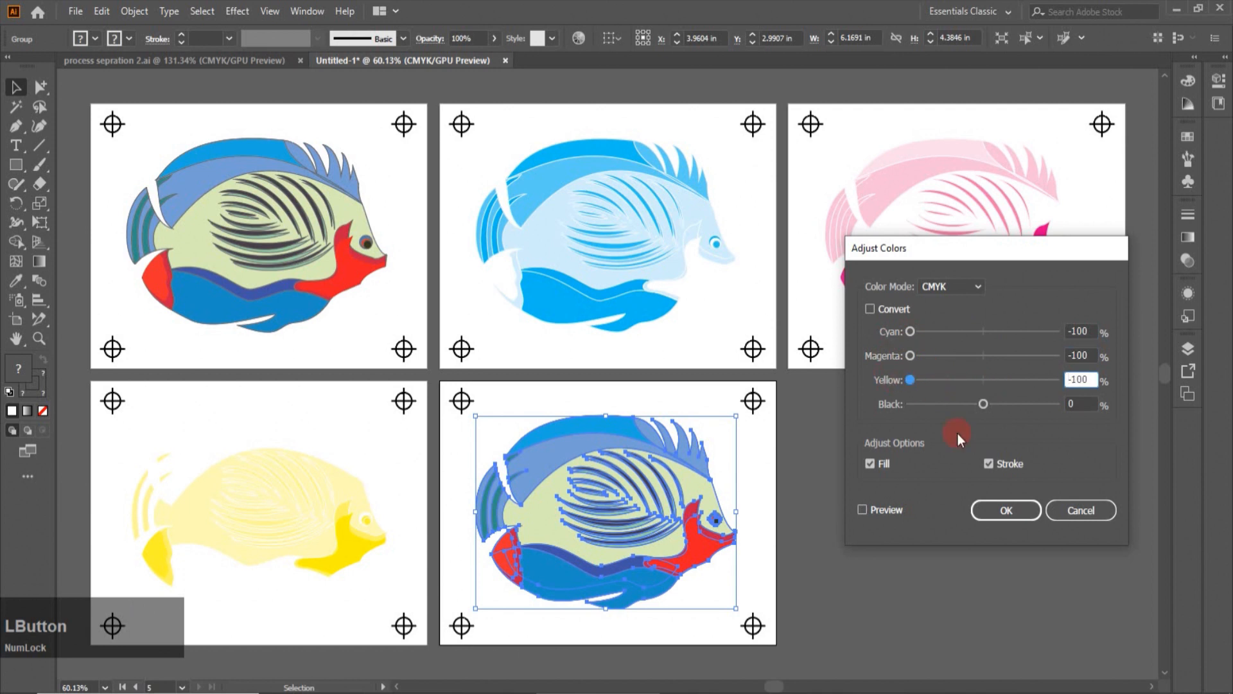
click(1006, 510)
click(934, 518)
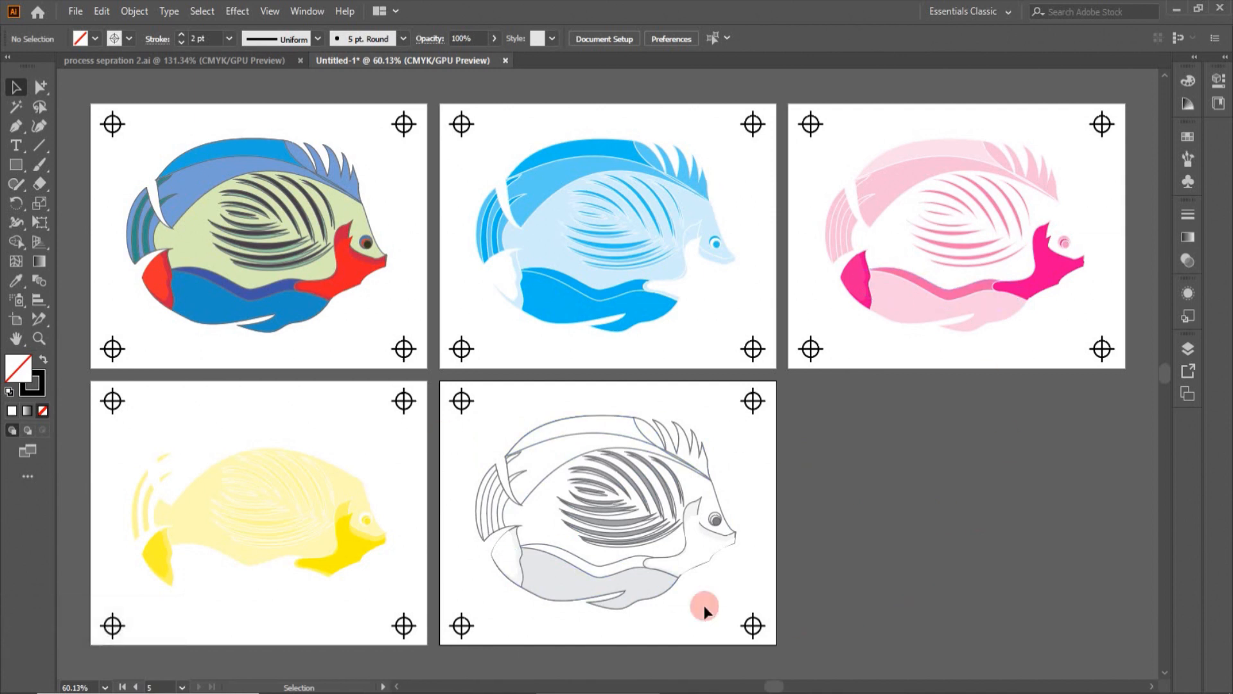
Set the stroke of the registration marks on Artboard 2 to C 100%, M 0%, Y 0%, K 0% and deselect them.
click(462, 130)
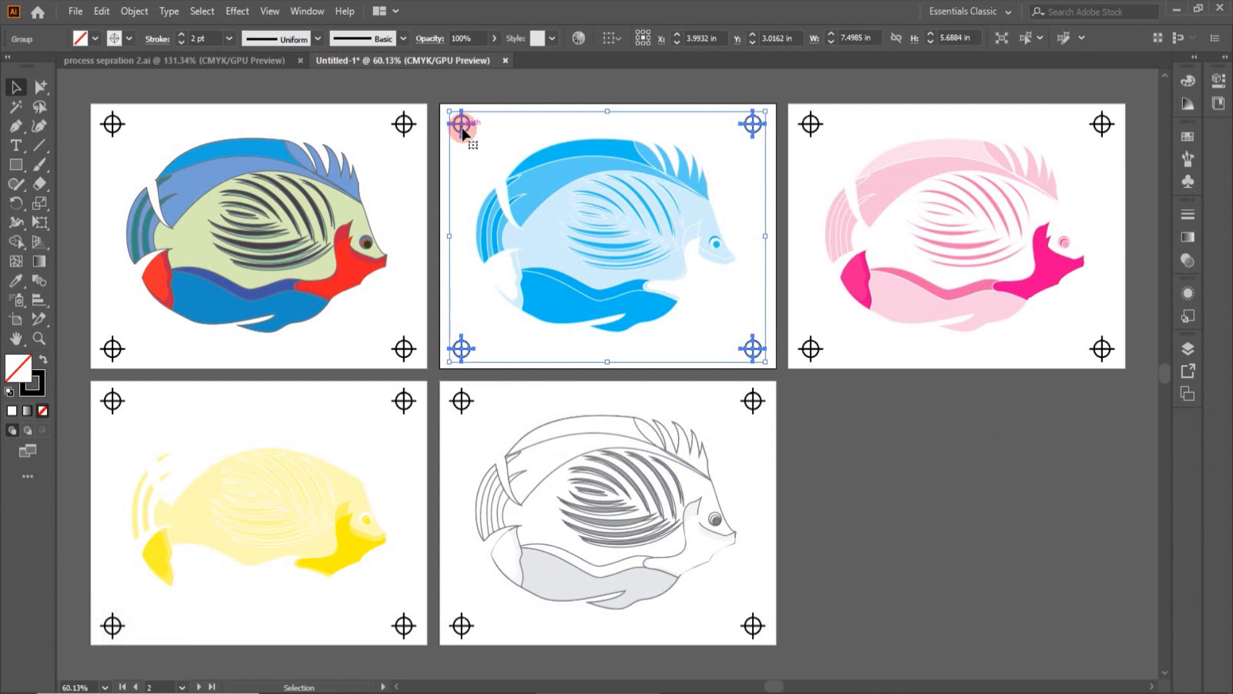
click(40, 392)
double_click(40, 391)
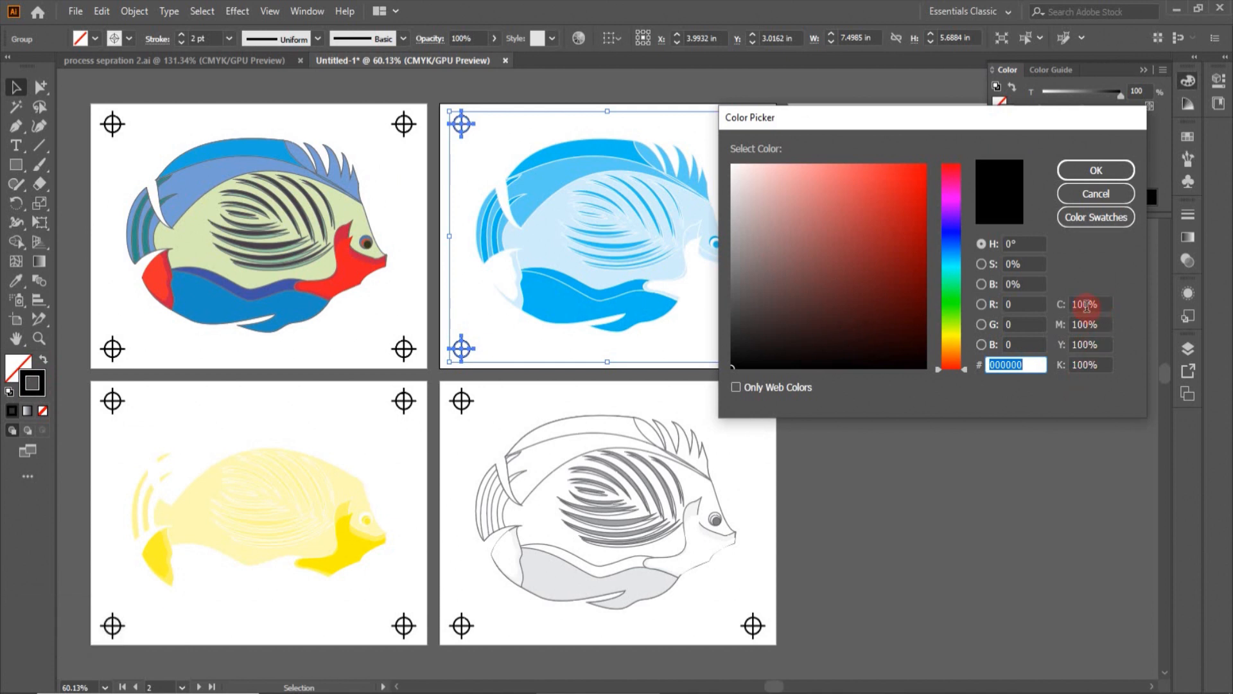
drag(1090, 324, 1060, 328)
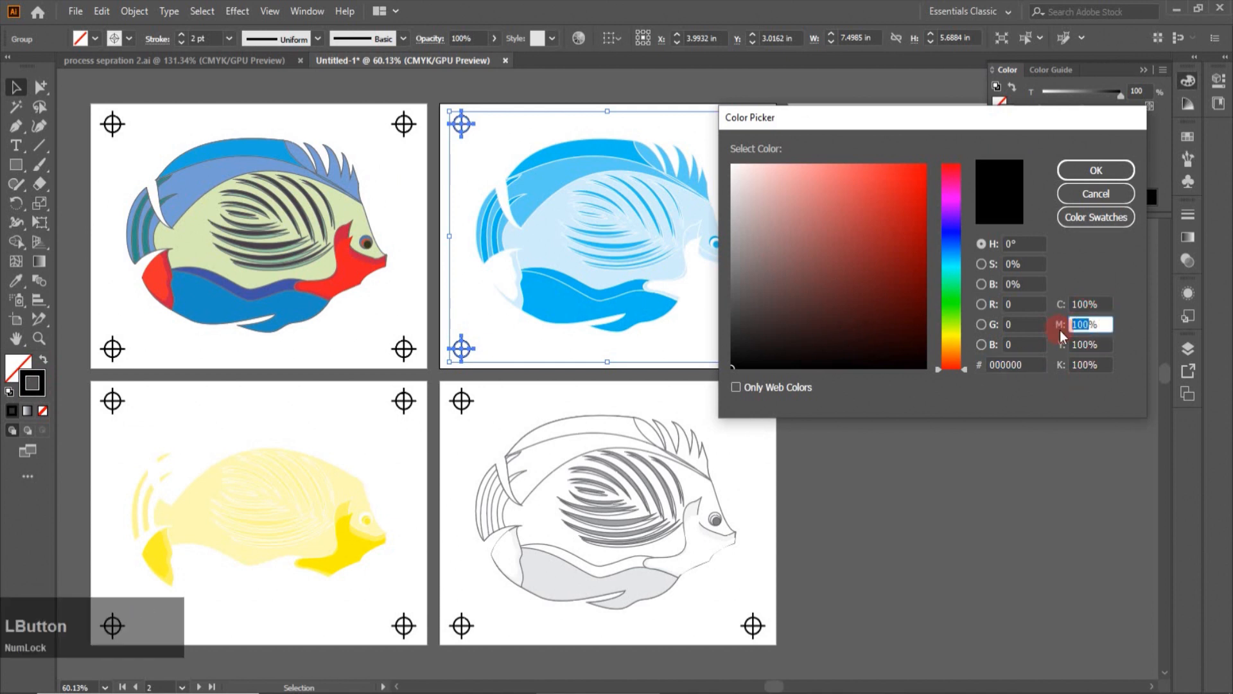
text(0)
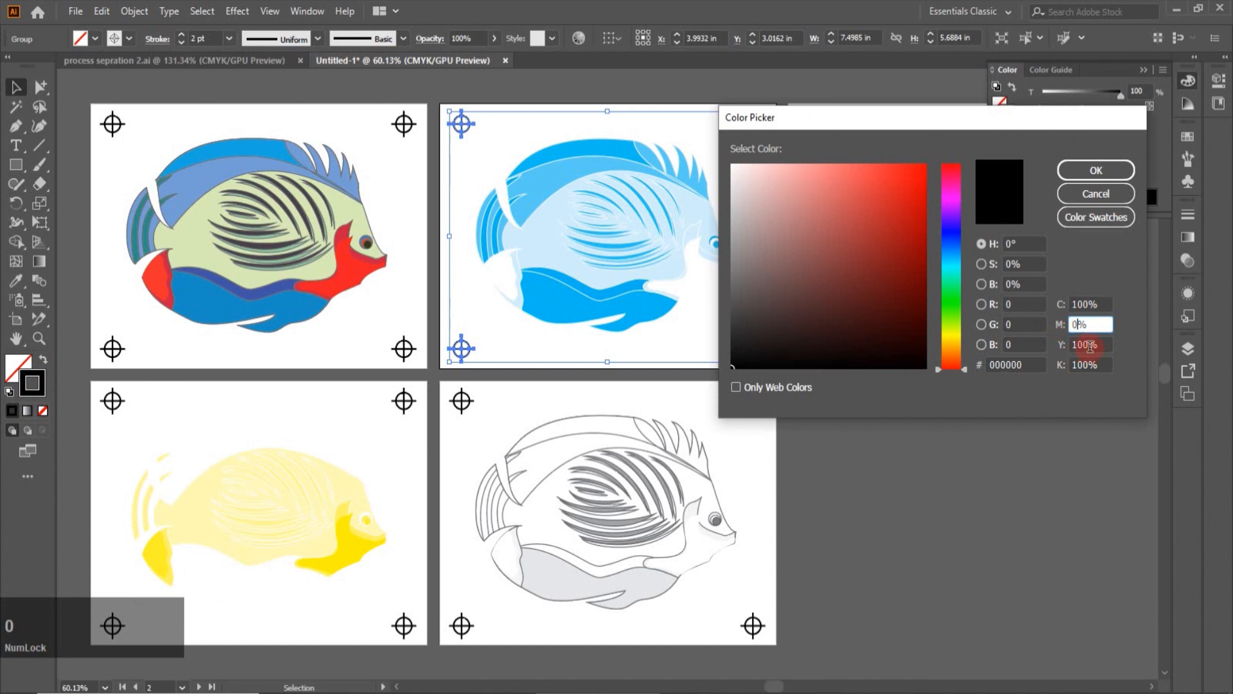
drag(1089, 347, 1091, 381)
text(0)
text(0)
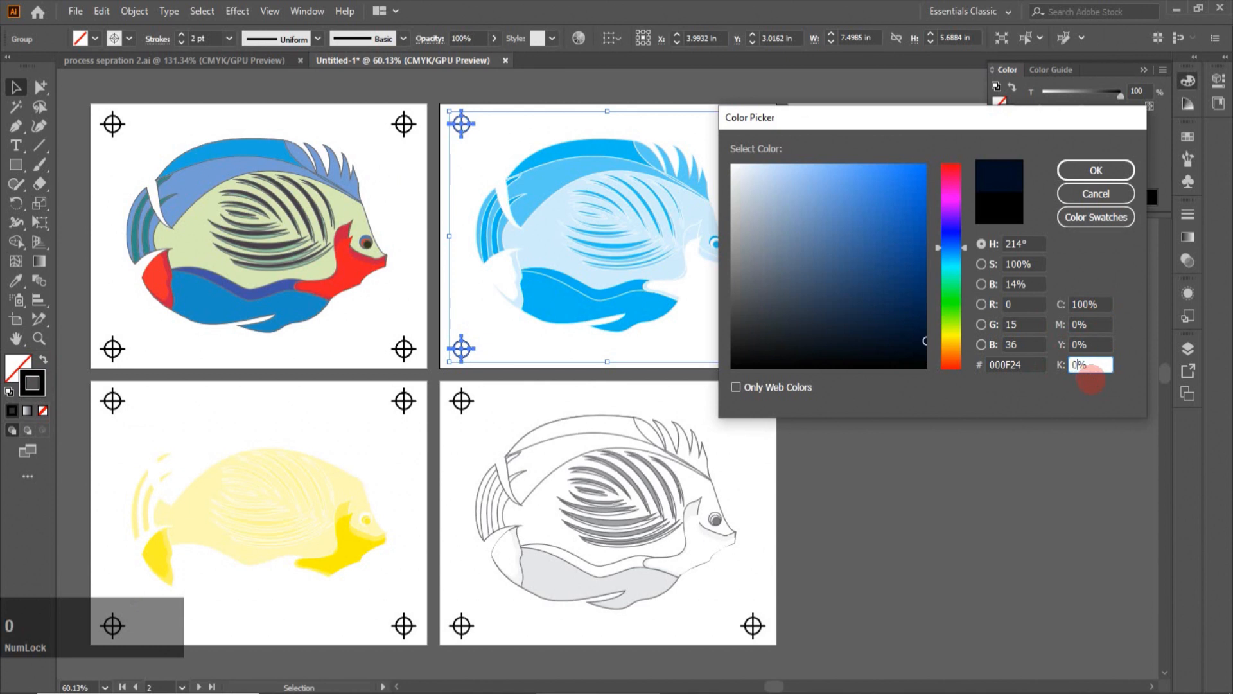
click(1113, 170)
click(947, 418)
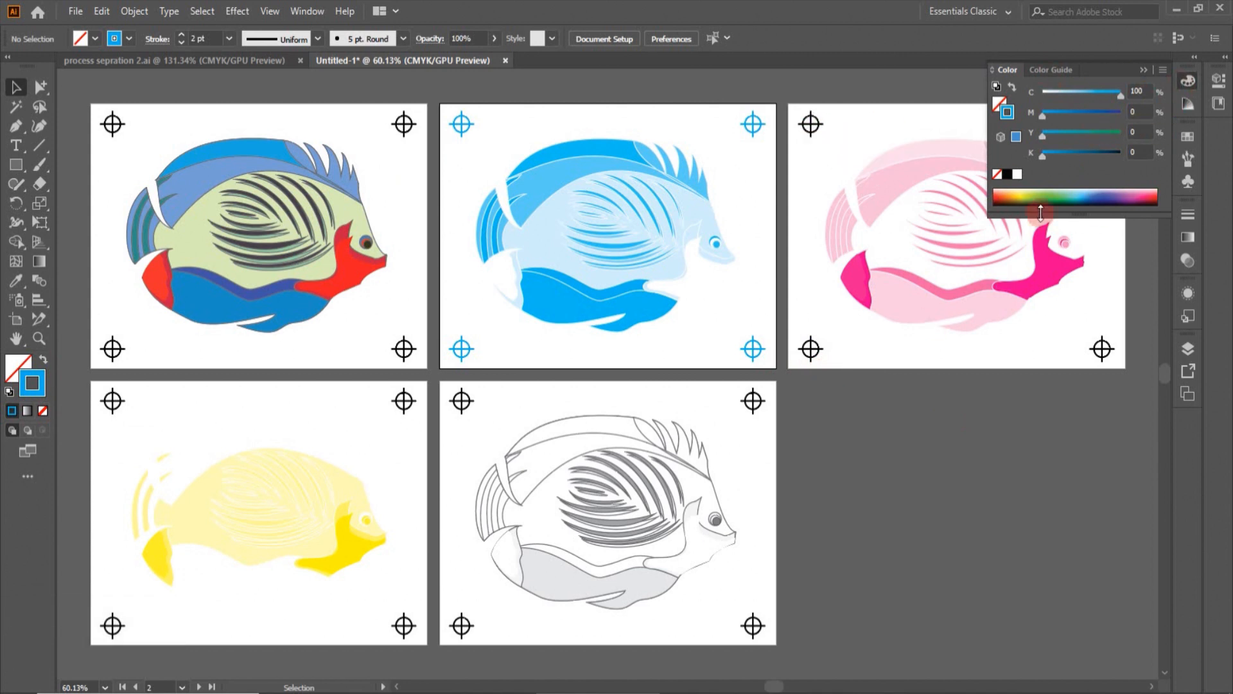
Set the stroke of the registration marks on Artboard 3 to C 0%, M 100%, Y 0%, K 0% in CMYK mode.
click(811, 136)
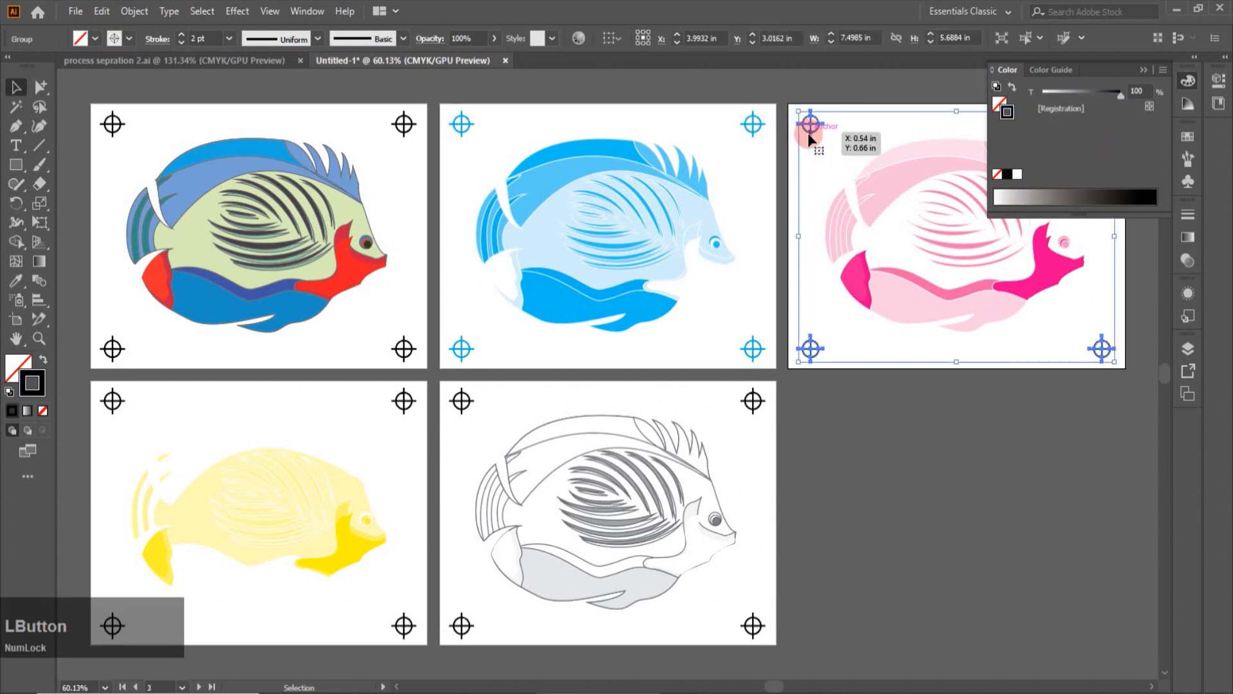
click(1162, 68)
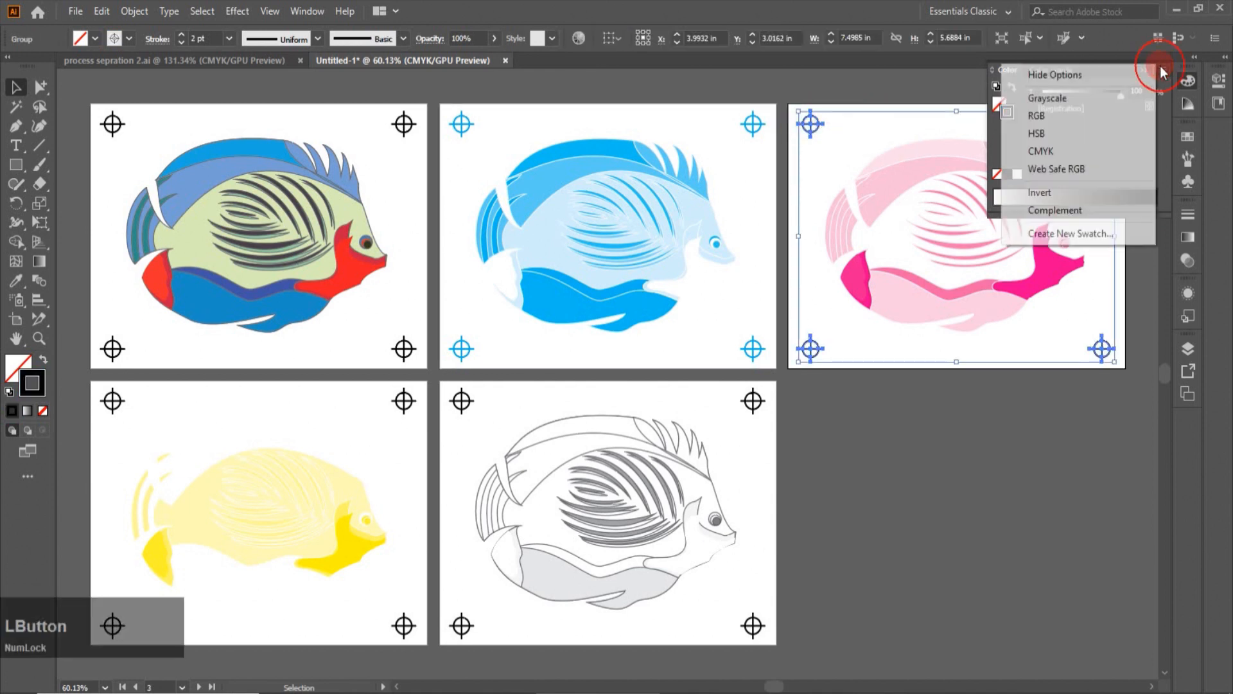
click(1045, 149)
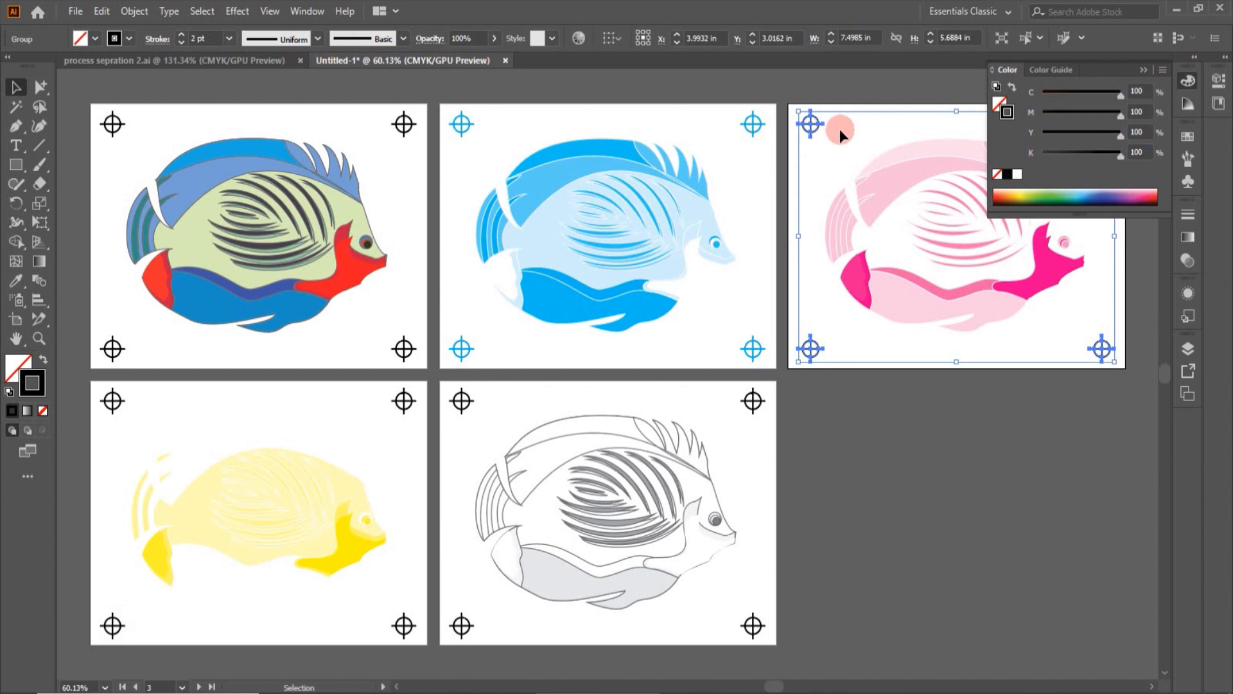
drag(1120, 98, 1028, 100)
drag(1116, 140, 1027, 133)
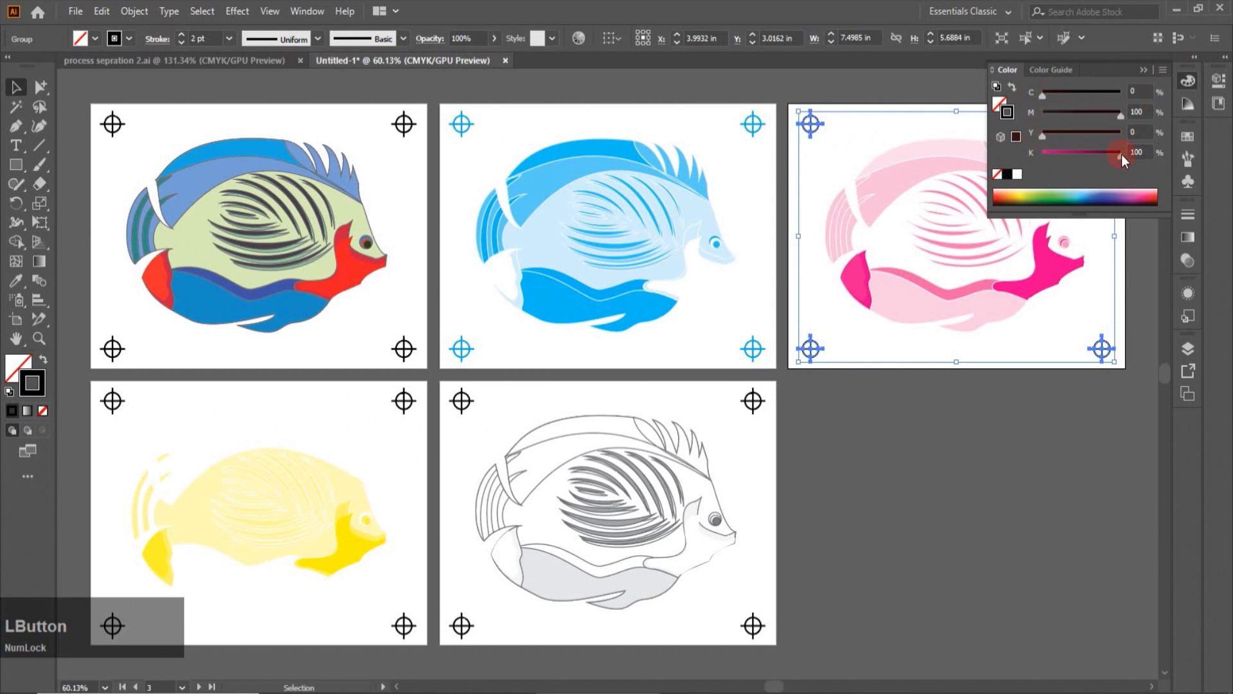
drag(1122, 154, 1030, 160)
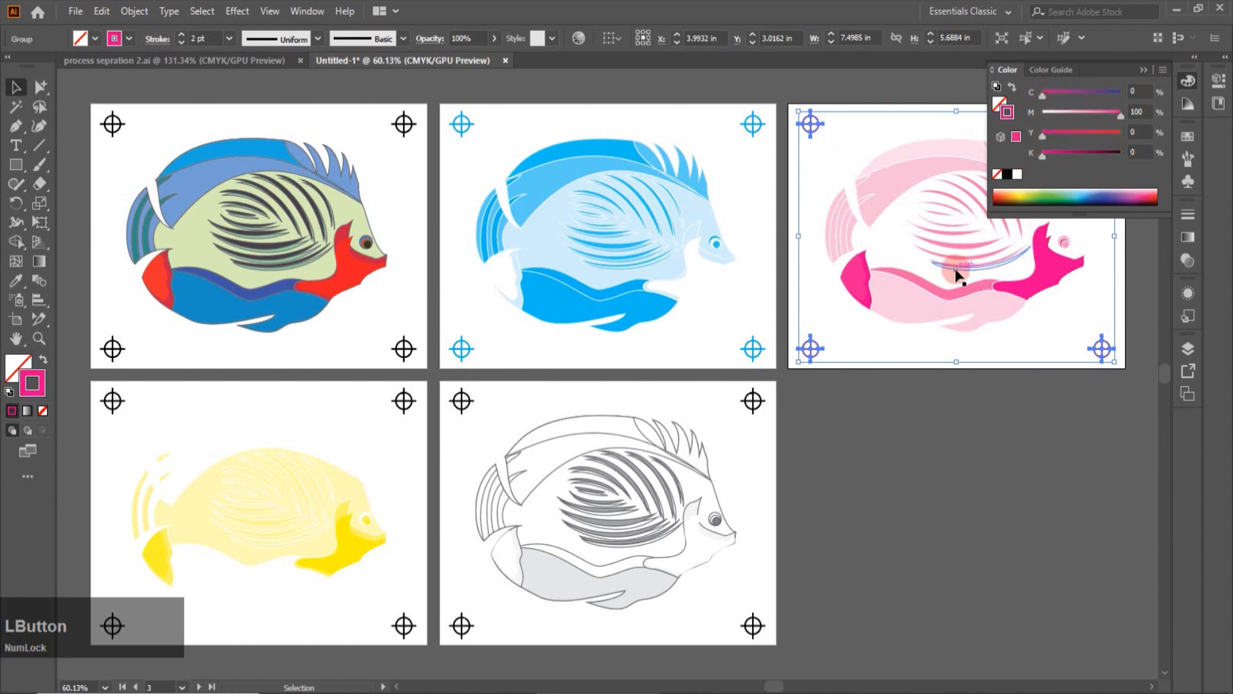
click(248, 555)
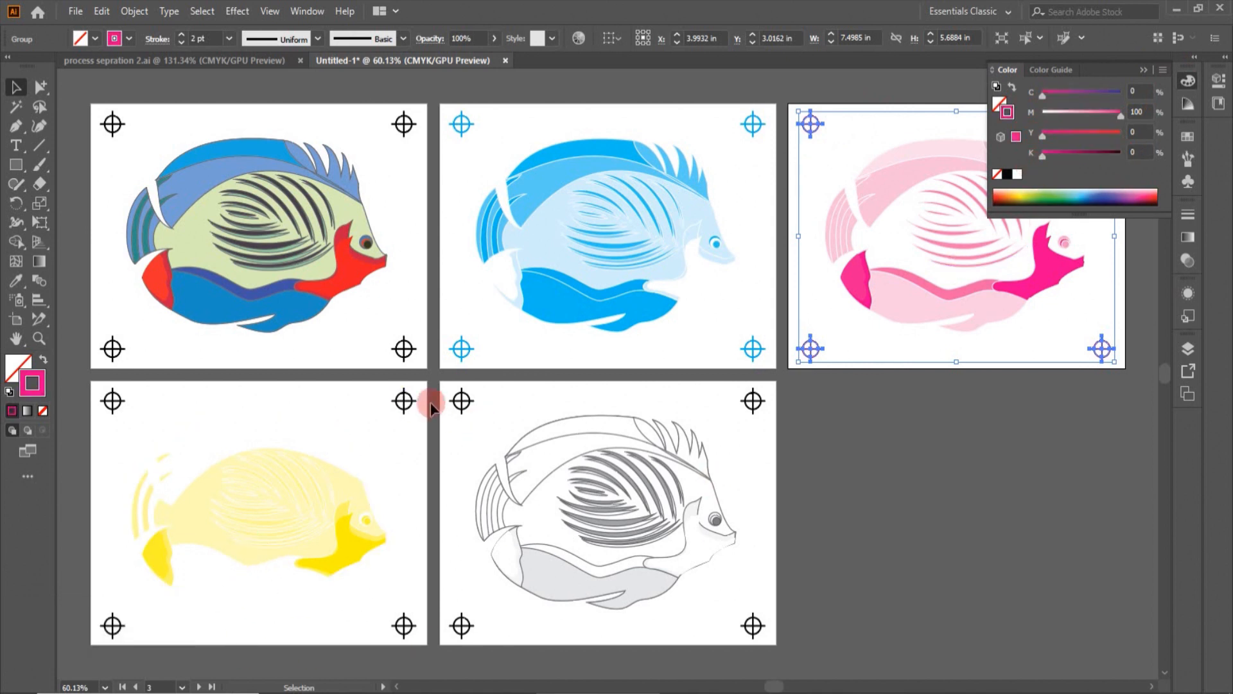
Set the stroke of the registration marks on Artboard 4 to C 0%, M 0%, Y 100%, K 0% in CMYK mode.
click(407, 404)
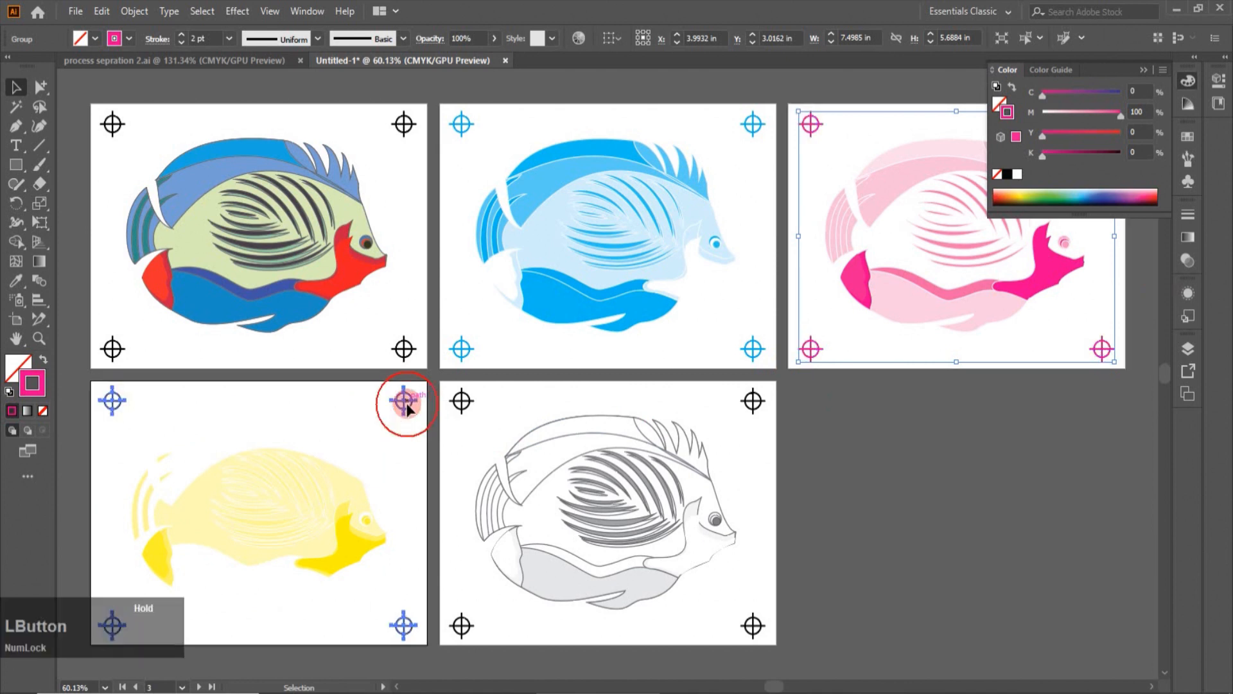
click(1162, 71)
click(1050, 156)
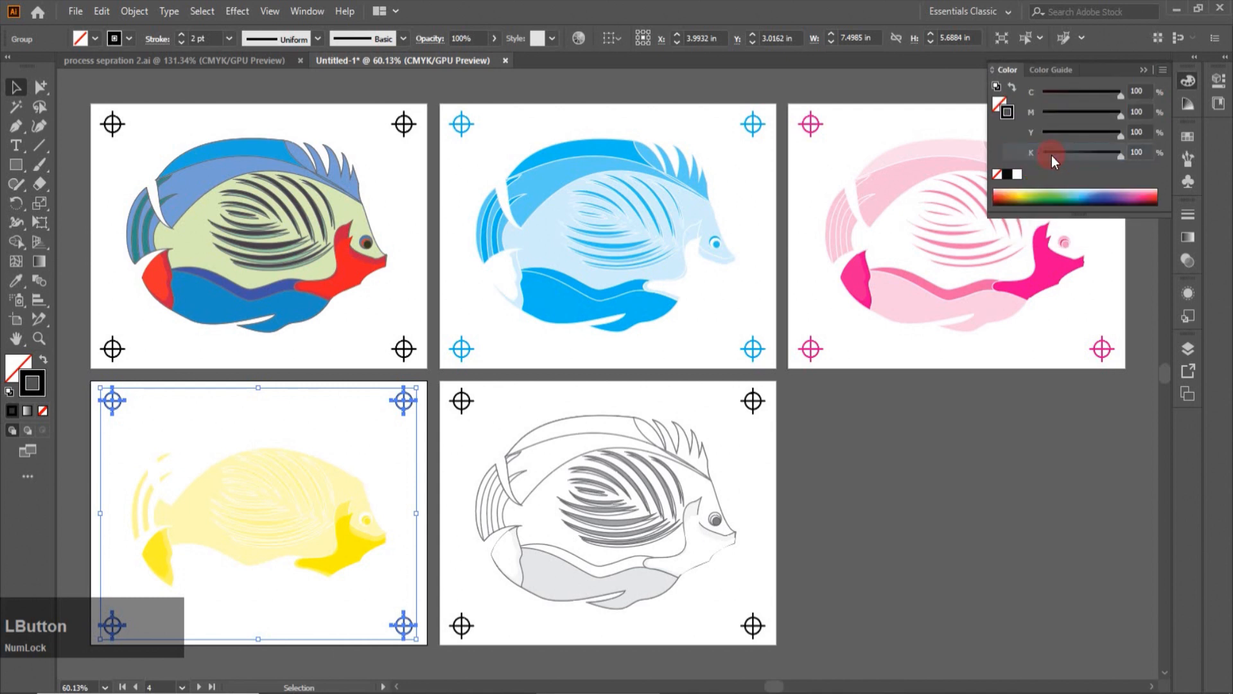
drag(1117, 158, 1041, 156)
mouse_move(1119, 117)
mouse_down()
mouse_move(1042, 117)
mouse_move(1042, 93)
mouse_up()
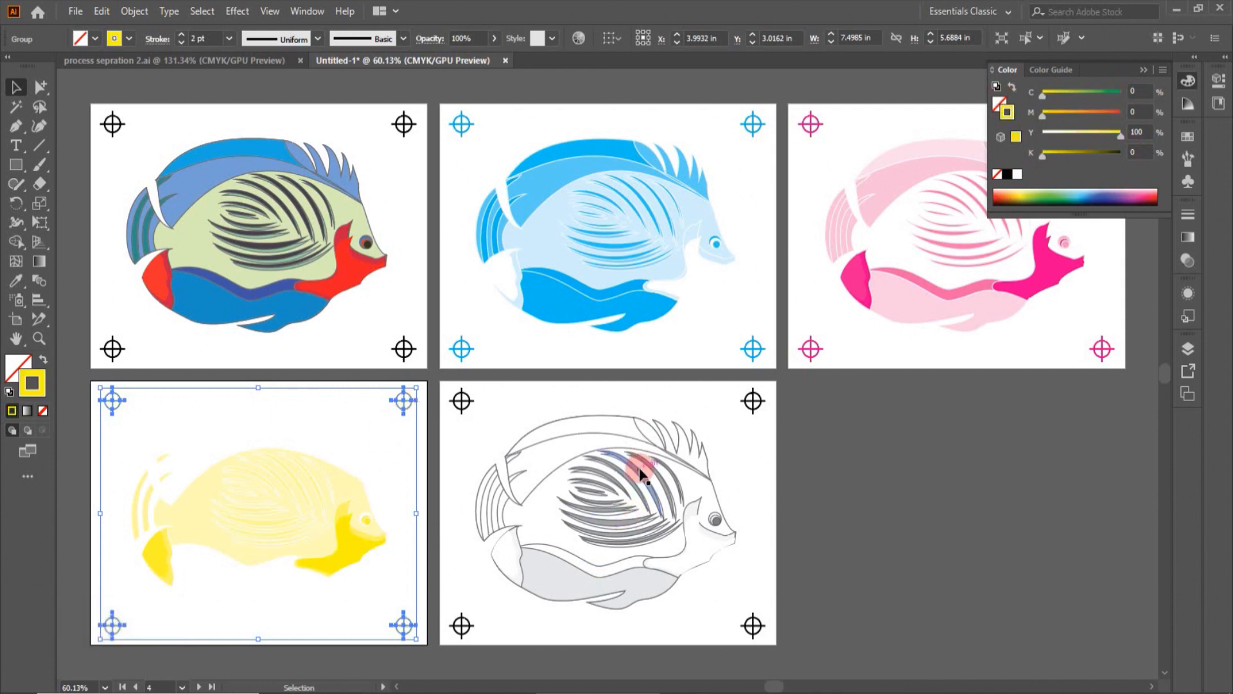
Set the stroke of the registration marks on Artboard 5 to C 0%, M 0%, Y 0%, K 100% and deselect them.
click(751, 401)
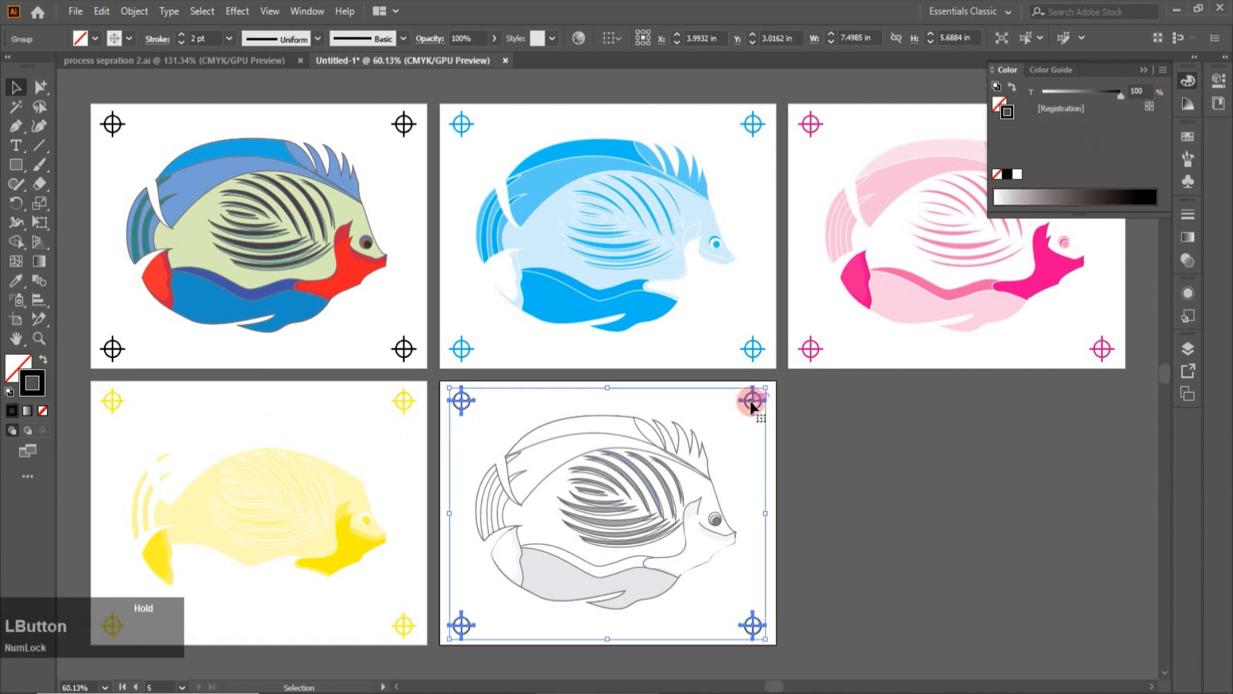
click(1163, 69)
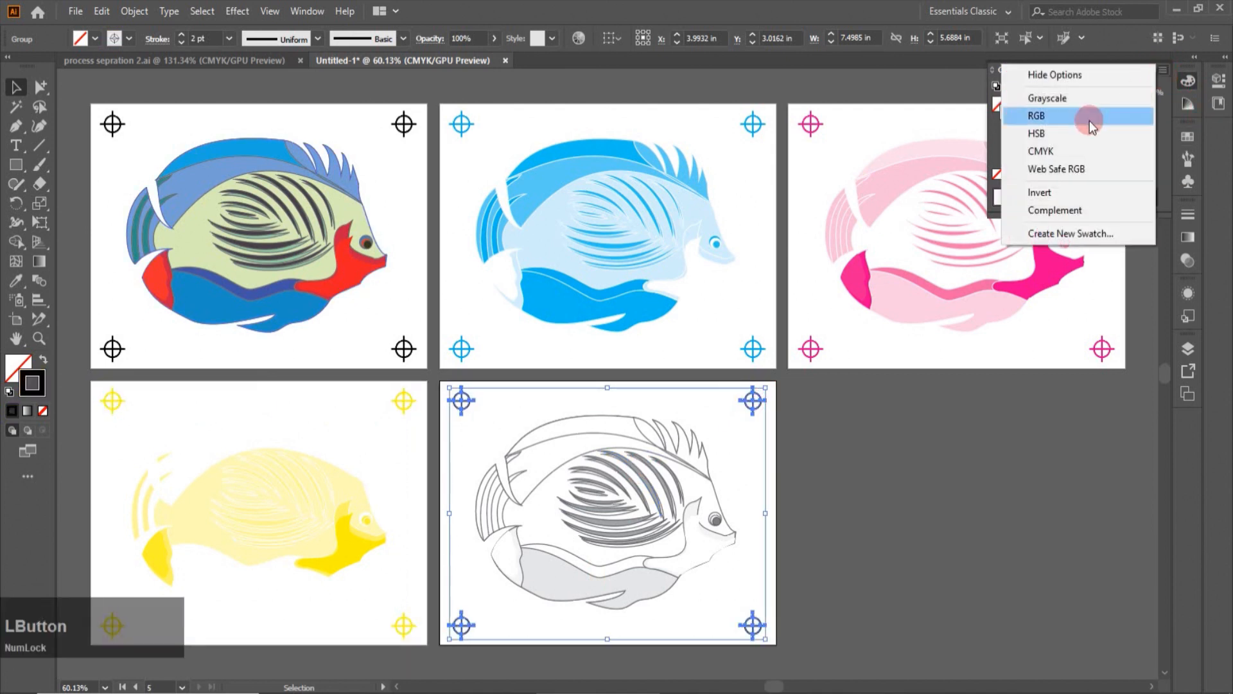
click(1063, 151)
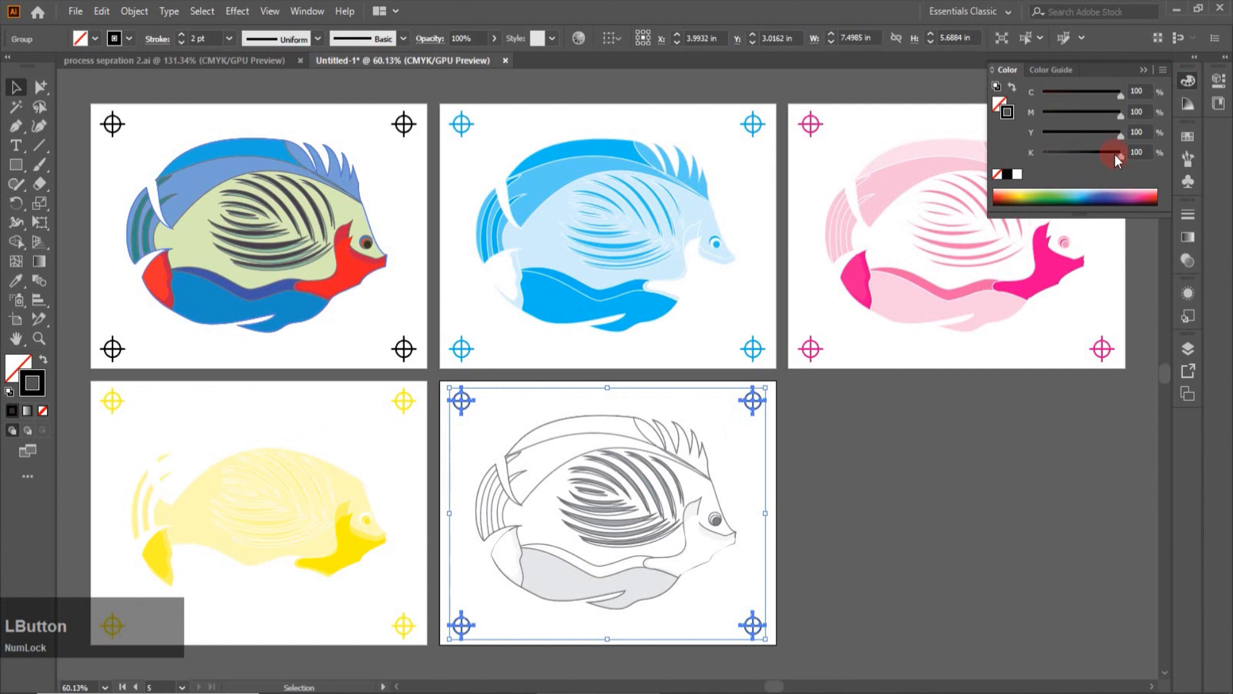
drag(1120, 137, 1015, 138)
drag(1084, 113, 1040, 112)
drag(1125, 94, 1035, 94)
click(1009, 421)
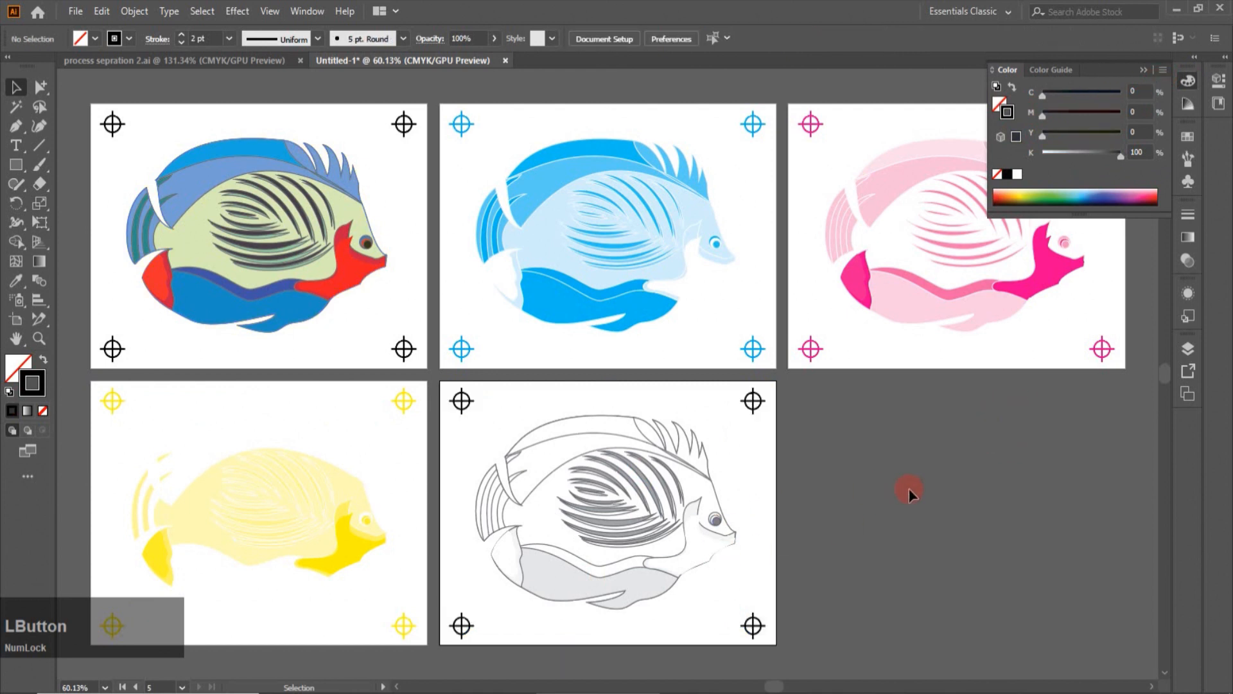
click(909, 488)
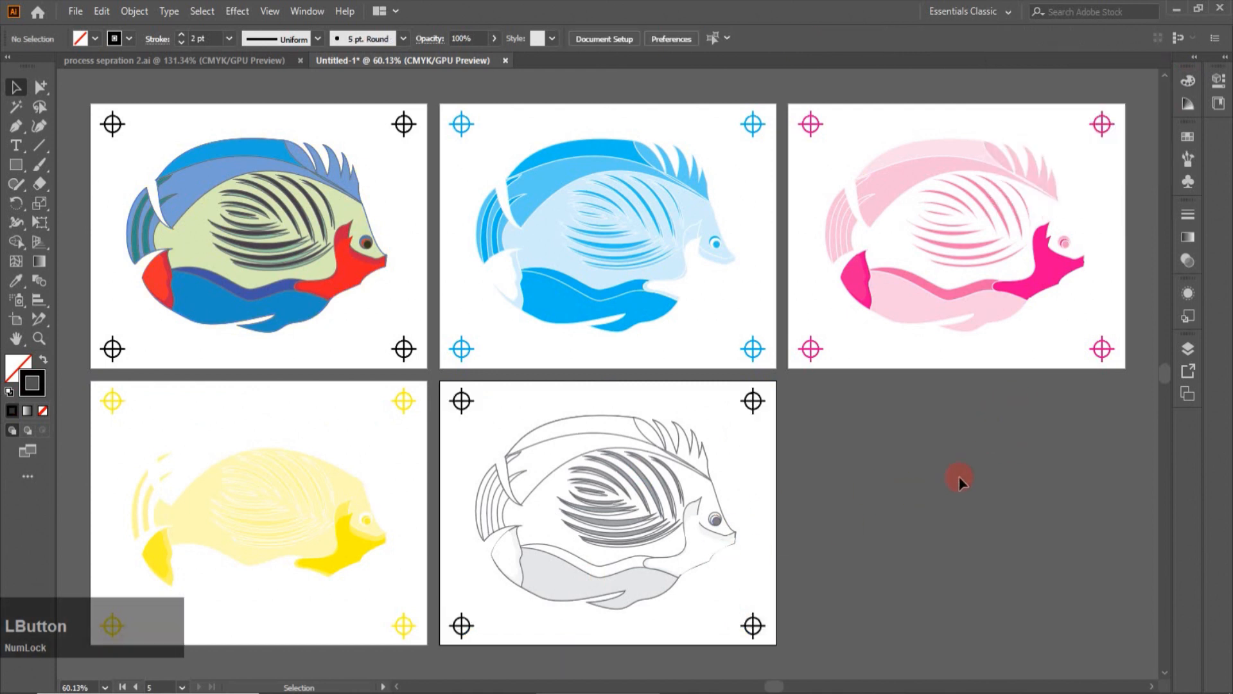